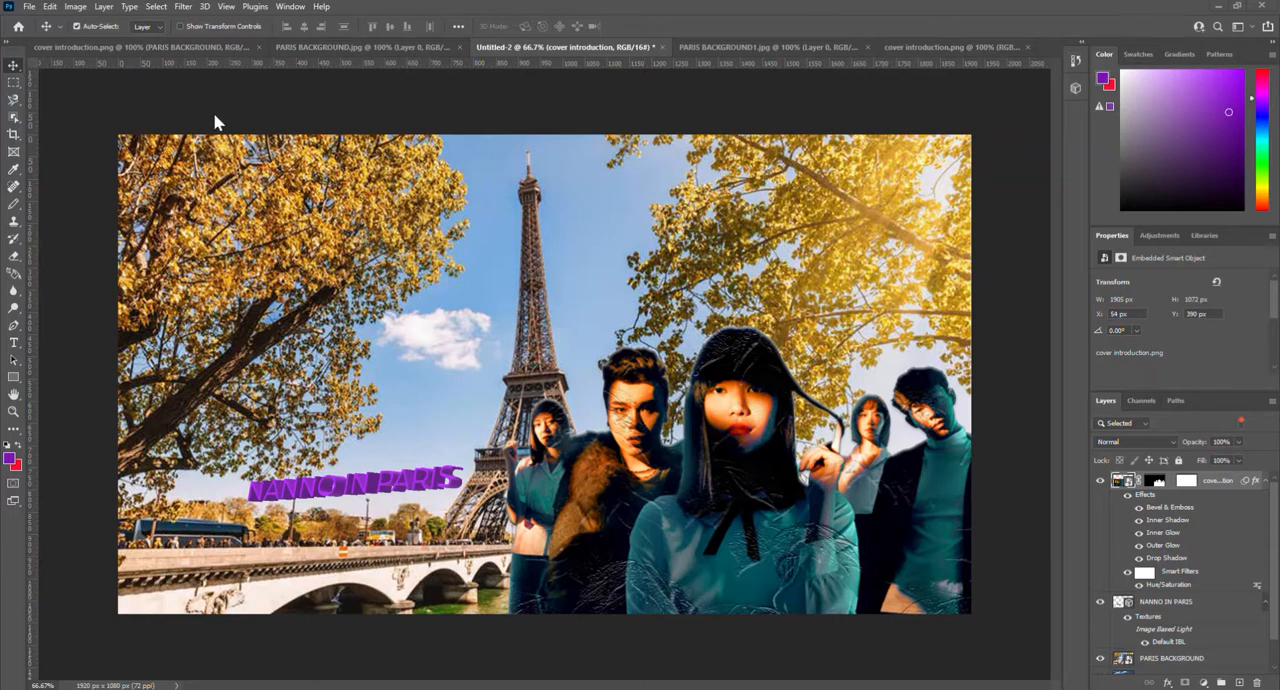
Step: Create a new 1920 x 1080 px, 72 ppi document named PROJECT NANNO
{"action": "left_click", "coordinate": [30, 7]}
{"action": "left_click", "coordinate": [42, 22]}
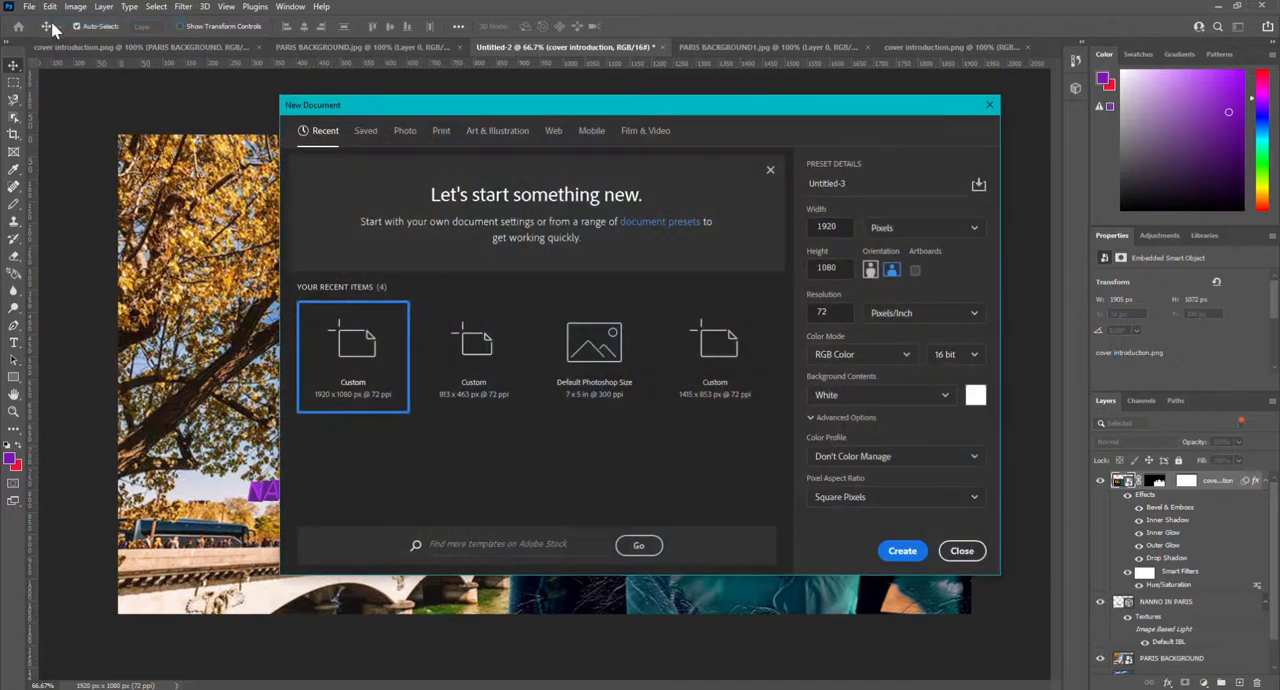
{"action": "left_click_drag", "start_coordinate": [871, 187], "coordinate": [813, 187]}
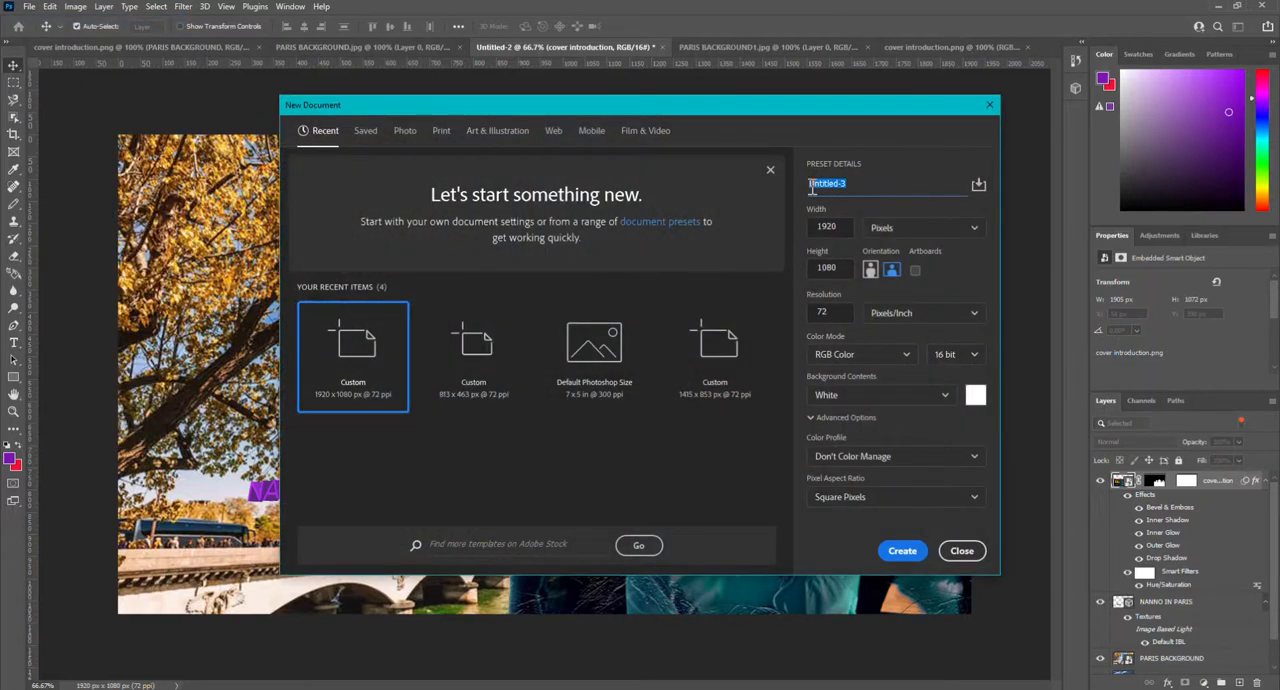
{"action": "type", "text": "PROJECT NANNO"}
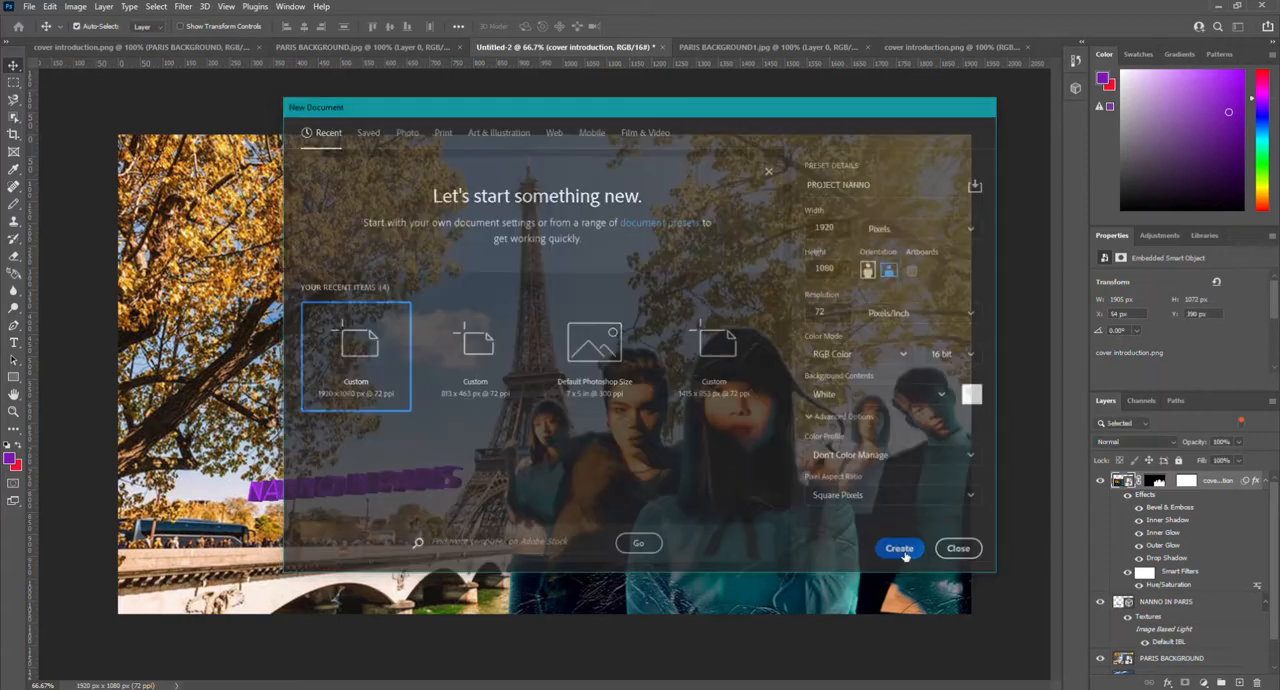
{"action": "left_click", "coordinate": [899, 549]}
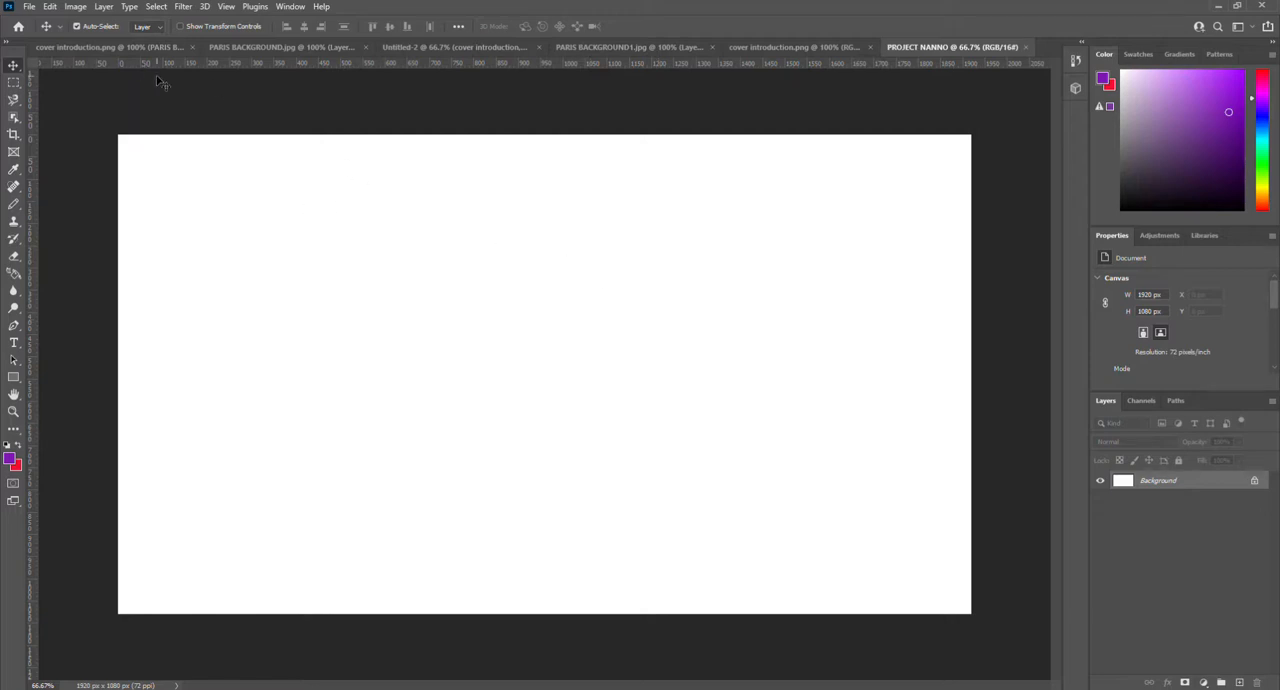
Step: Open the cover introduction image from the Desktop and unlock its Background layer
{"action": "left_click", "coordinate": [30, 7]}
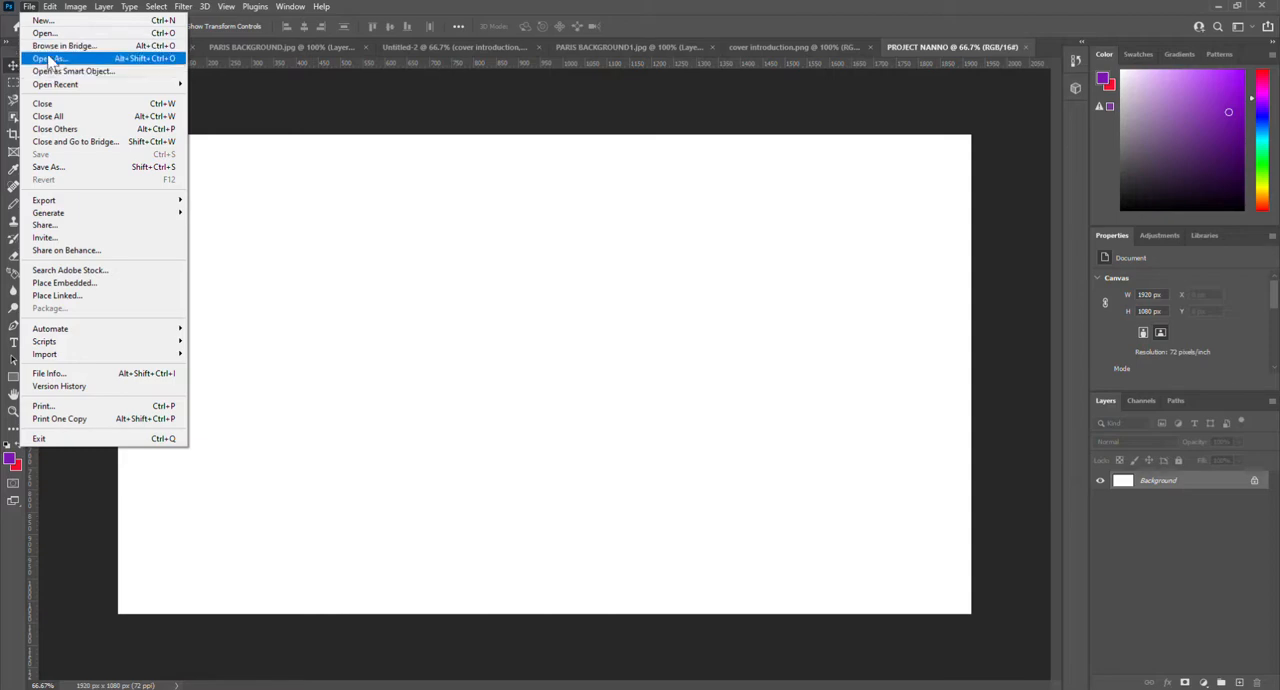
{"action": "left_click", "coordinate": [47, 33]}
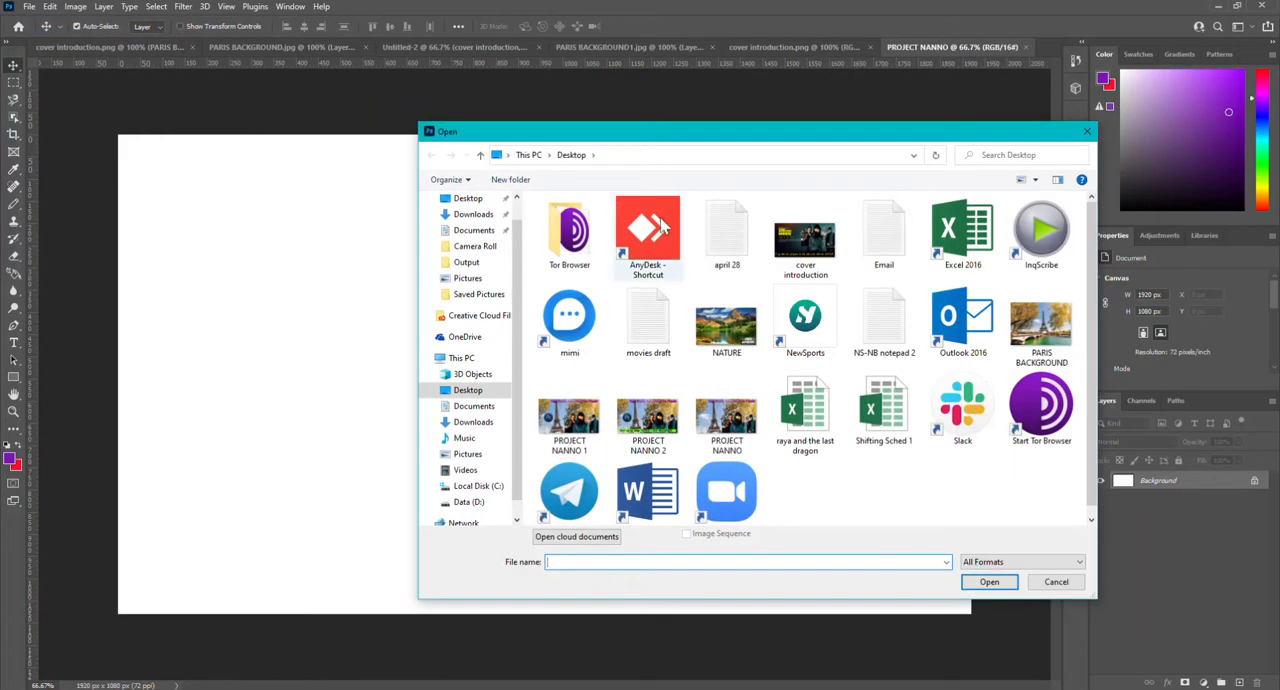
{"action": "double_click", "coordinate": [812, 250]}
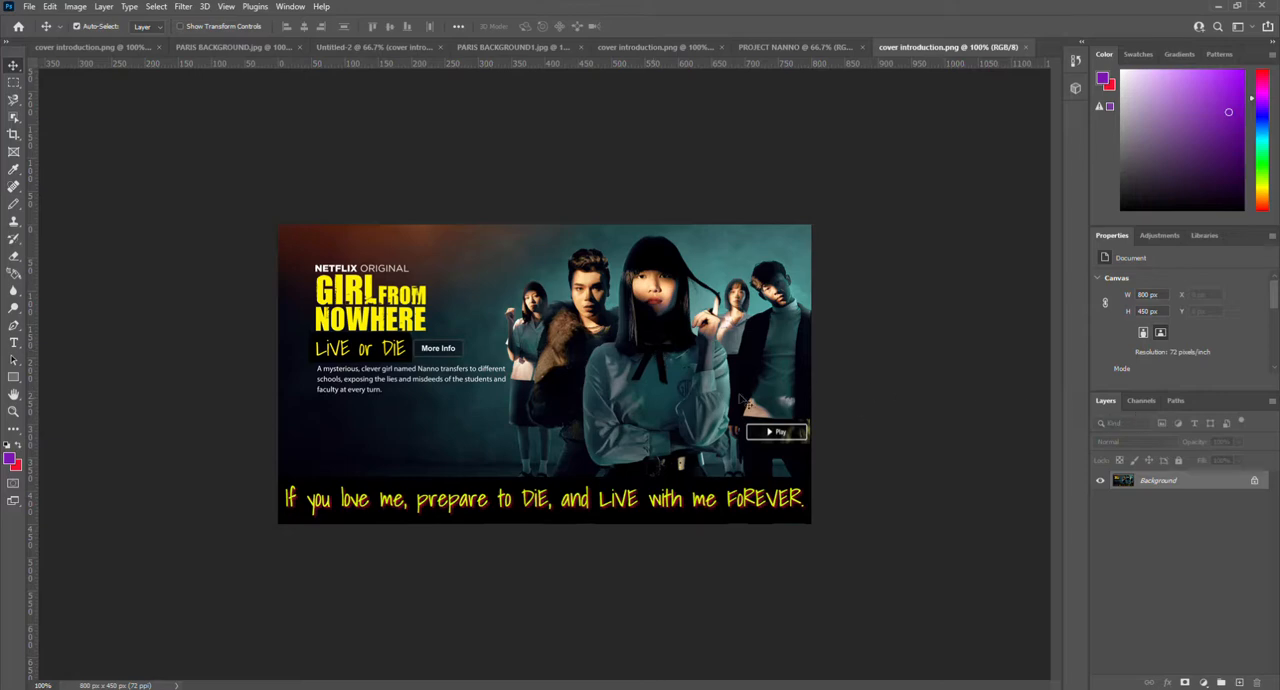
{"action": "left_click", "coordinate": [1255, 483]}
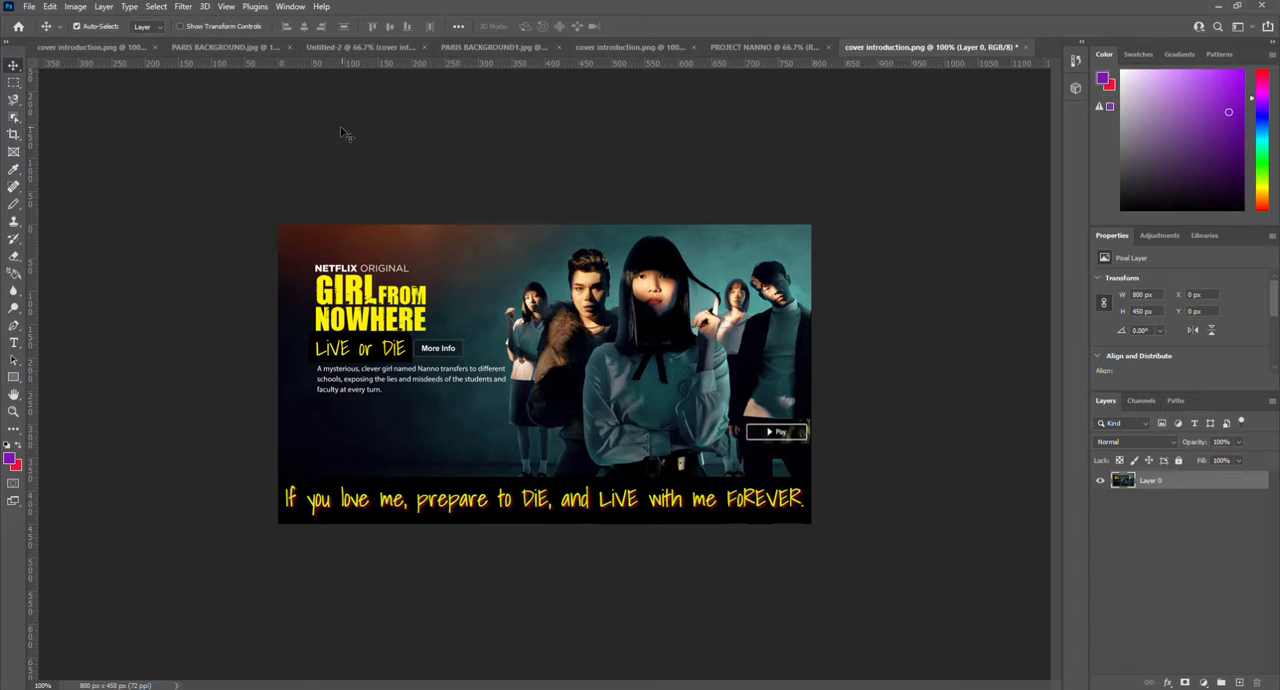
Step: Mask the poster down to the group of people using Select Subject, and shift the cutout slightly down and left
{"action": "left_click", "coordinate": [14, 84]}
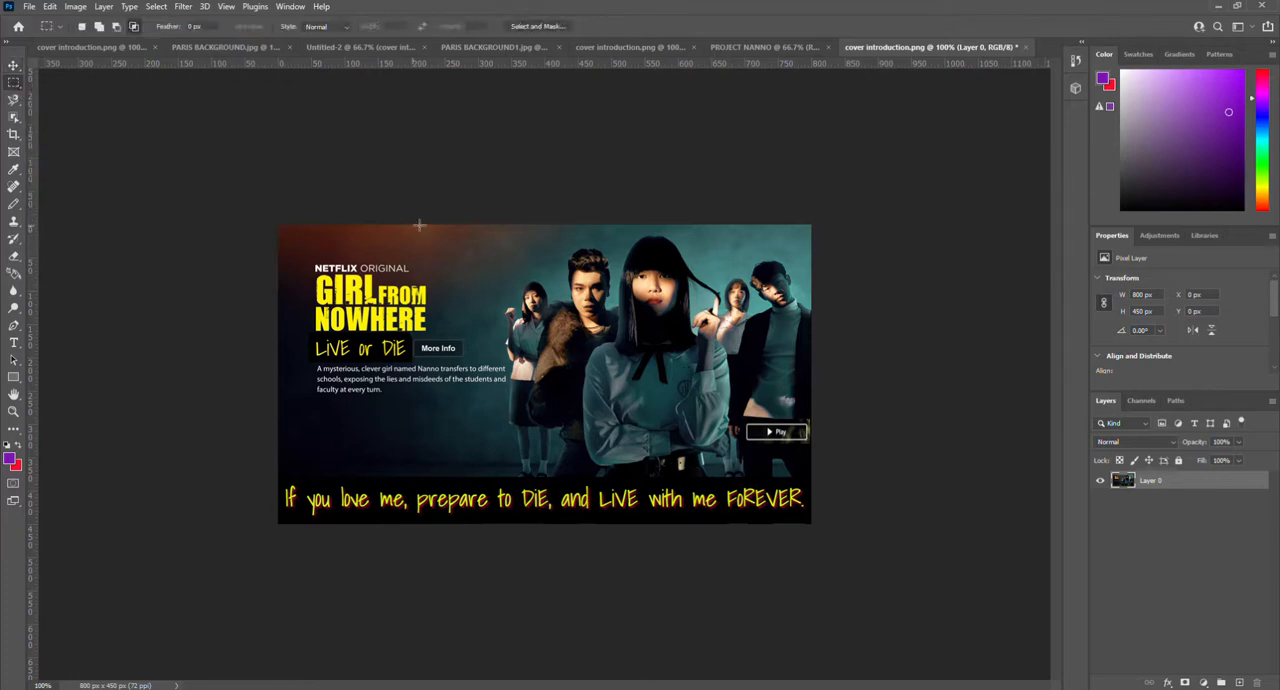
{"action": "left_click", "coordinate": [533, 27]}
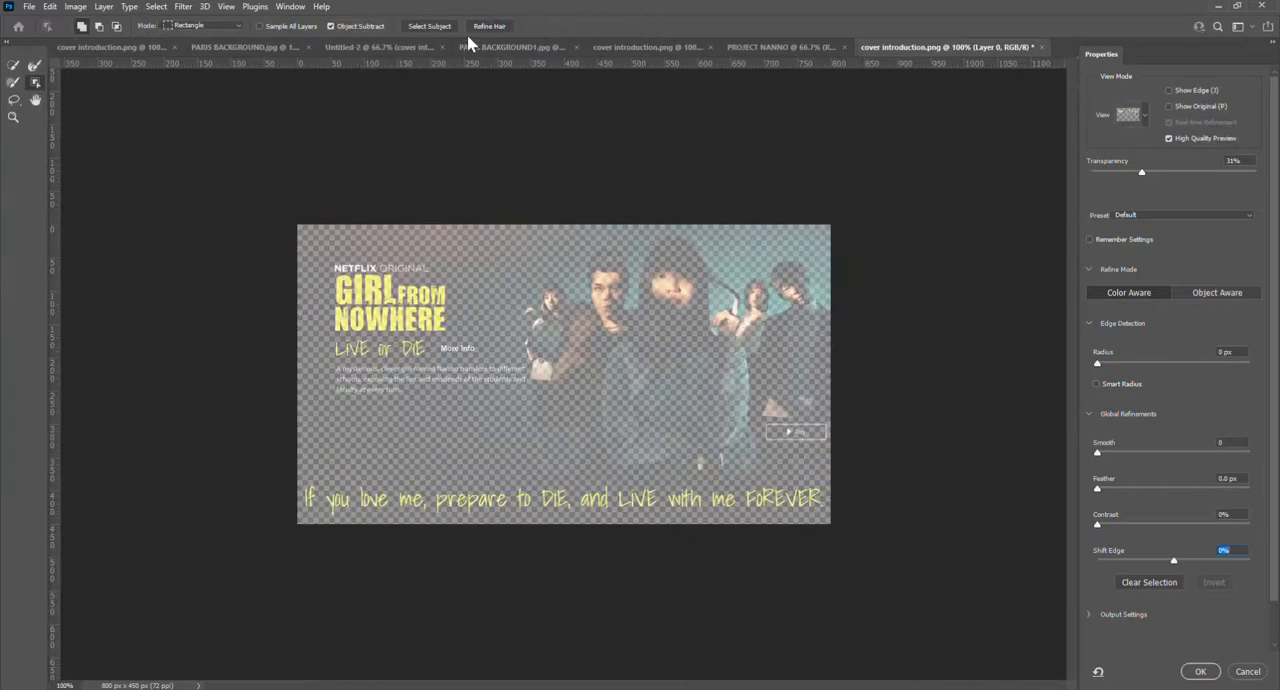
{"action": "left_click", "coordinate": [430, 27]}
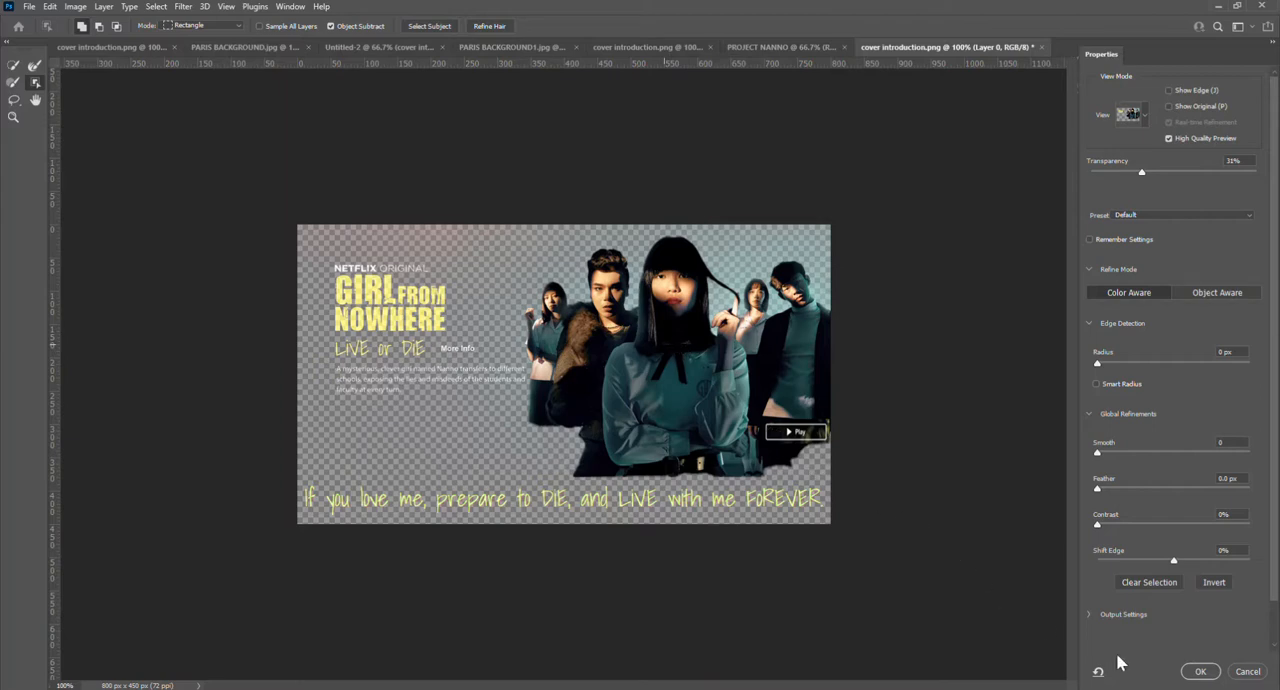
{"action": "left_click", "coordinate": [1200, 672]}
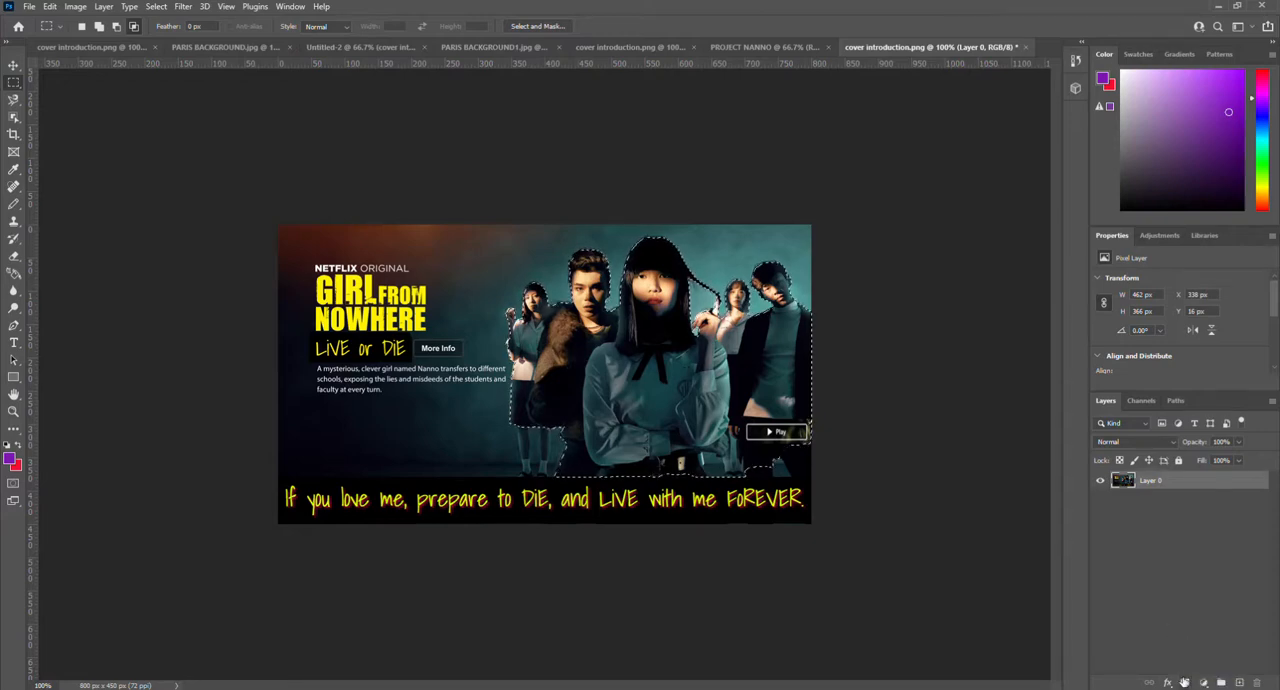
{"action": "left_click", "coordinate": [1184, 683]}
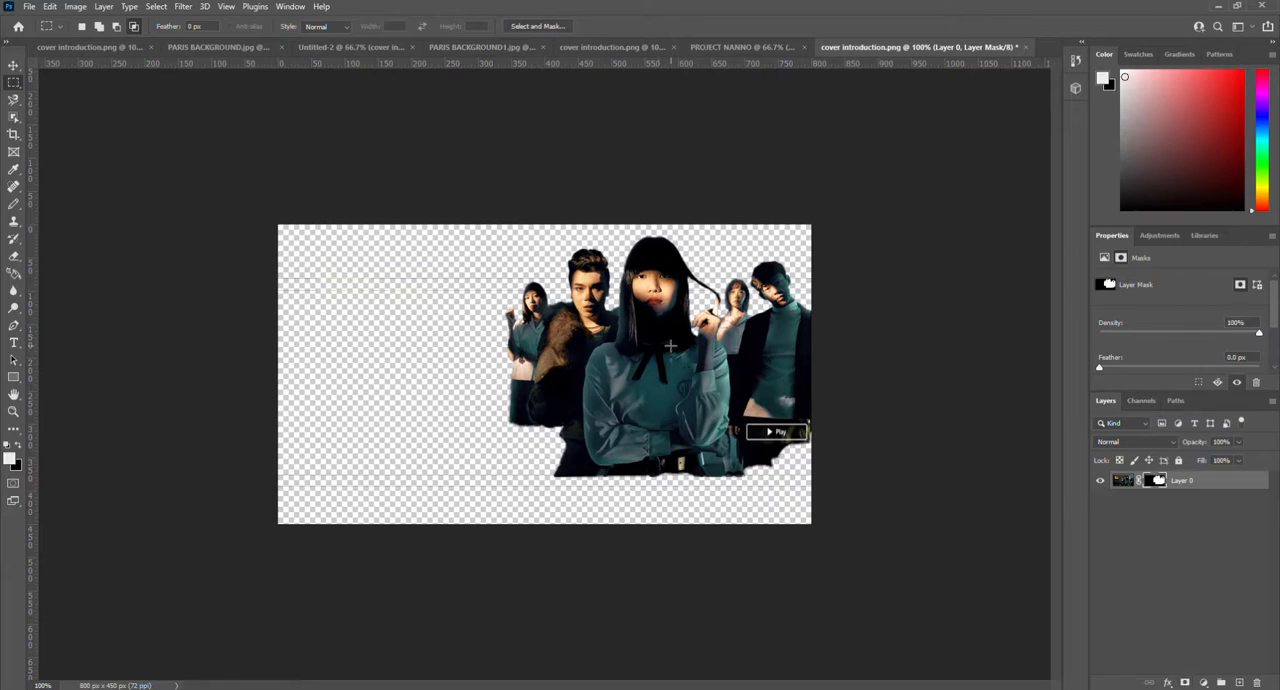
{"action": "left_click", "coordinate": [13, 65]}
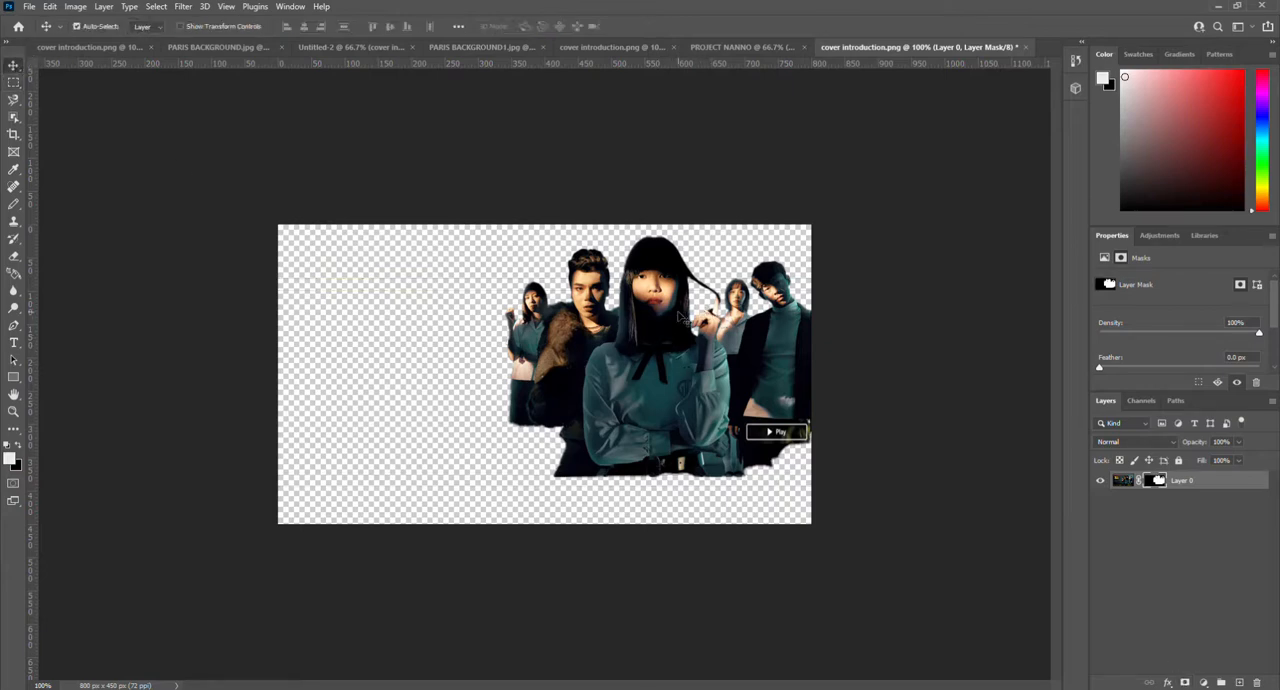
{"action": "left_click_drag", "start_coordinate": [666, 321], "coordinate": [653, 364]}
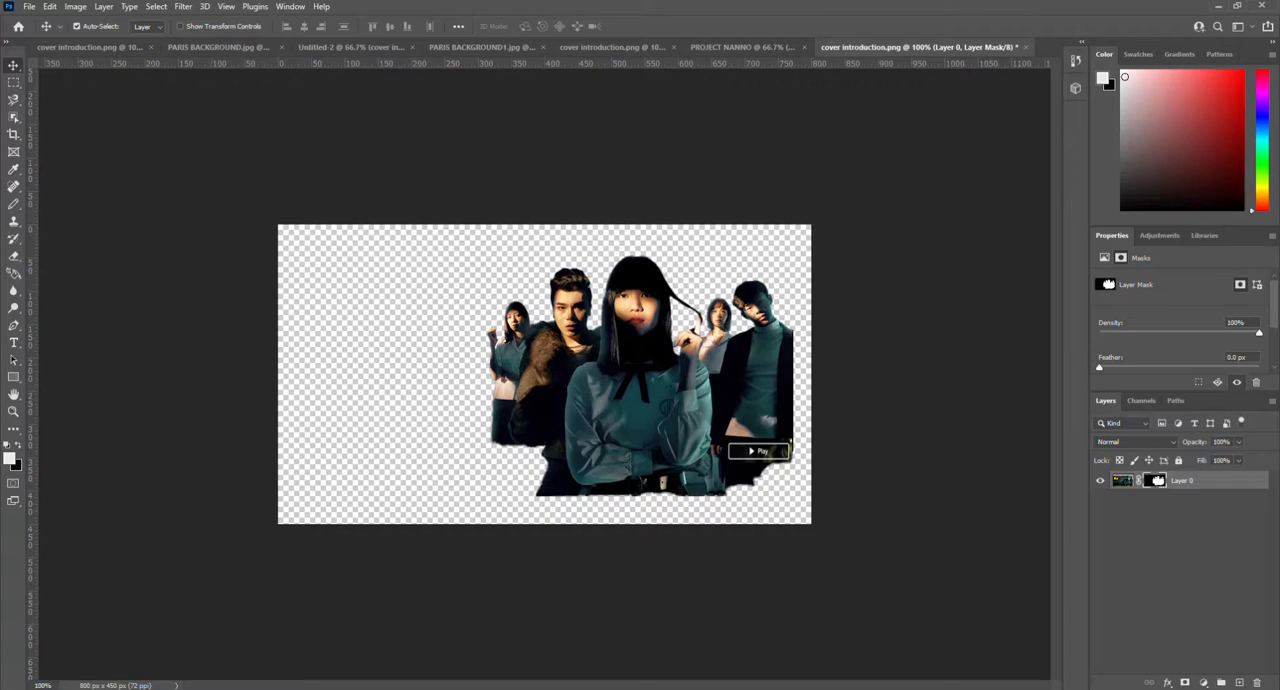
Step: Place PARIS BACKGROUND from File Explorer's Desktop folder, rotated 0.42°, beneath the people layer and against the canvas's upper-left corner
{"action": "key", "text": "alt+Tab"}
{"action": "left_click", "coordinate": [1150, 232]}
{"action": "left_click_drag", "start_coordinate": [1120, 152], "coordinate": [1088, 125]}
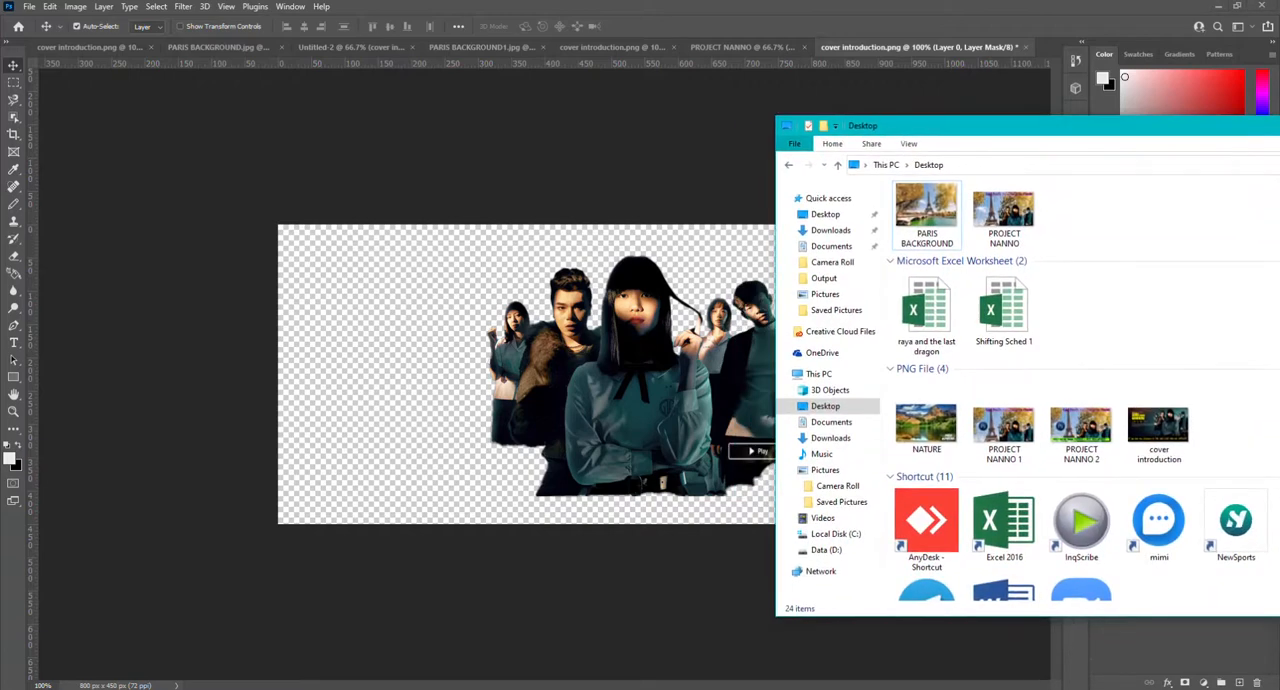
{"action": "left_click_drag", "start_coordinate": [930, 210], "coordinate": [471, 386]}
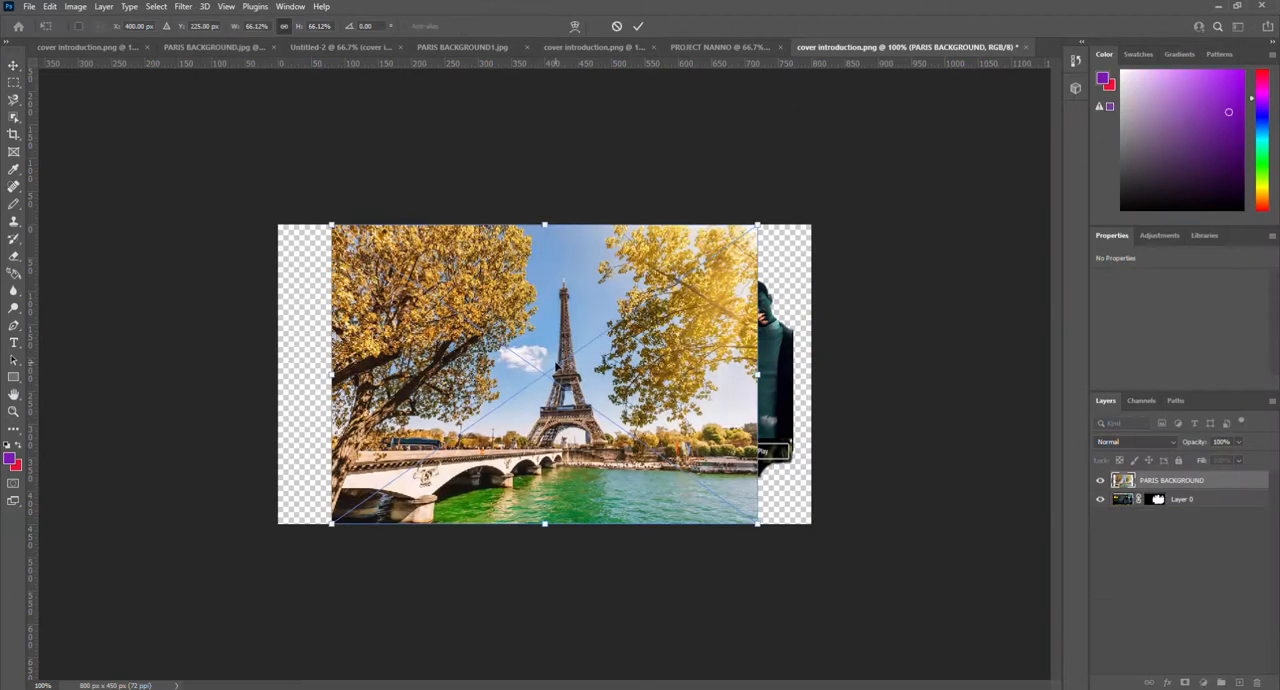
{"action": "left_click_drag", "start_coordinate": [659, 360], "coordinate": [609, 384]}
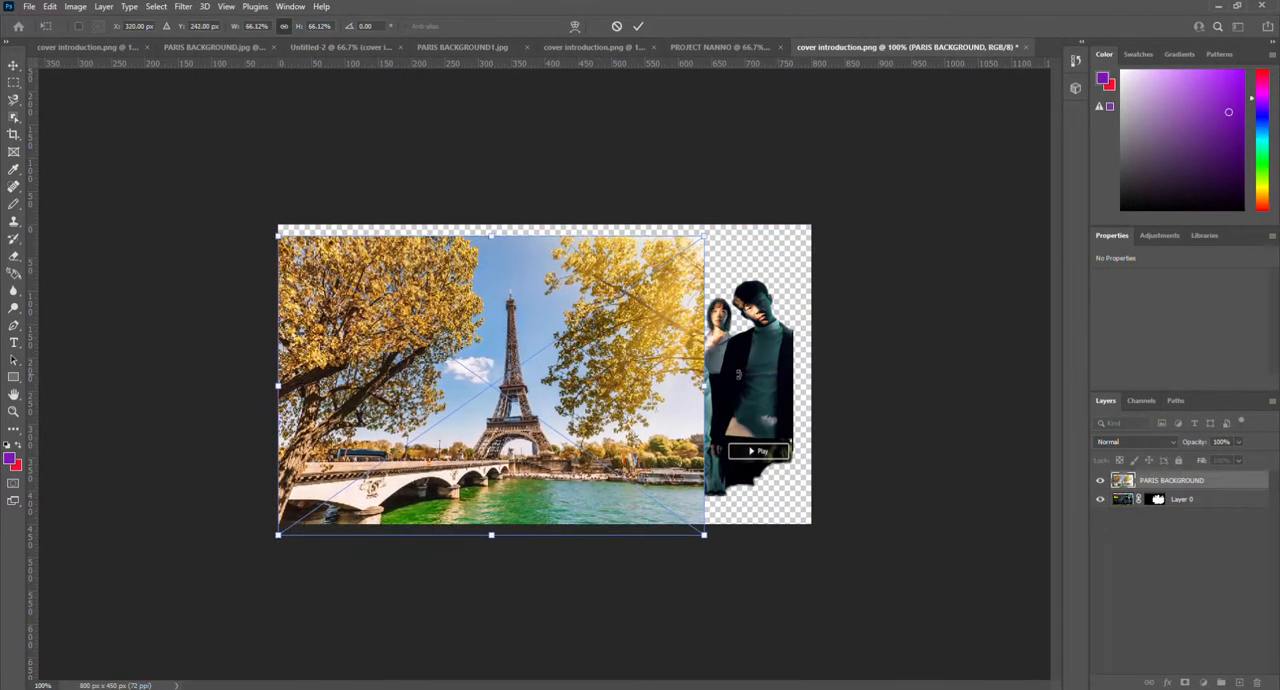
{"action": "left_click_drag", "start_coordinate": [740, 372], "coordinate": [746, 370]}
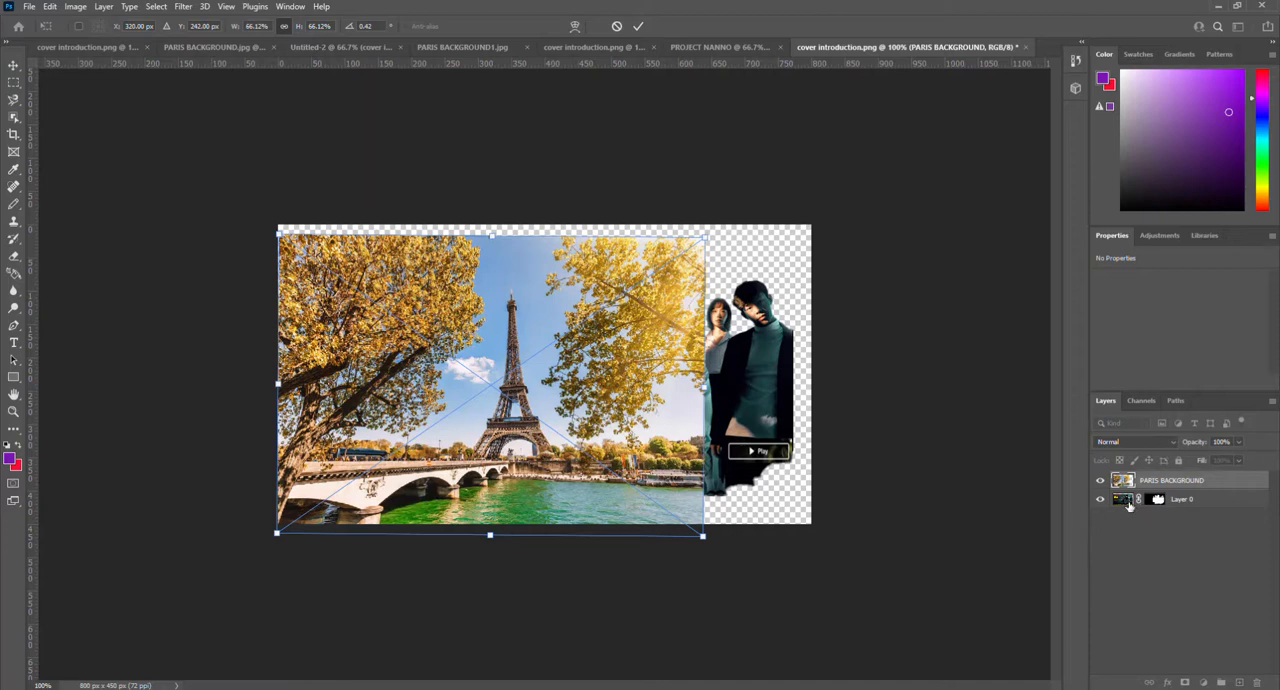
{"action": "left_click_drag", "start_coordinate": [1126, 503], "coordinate": [1122, 482]}
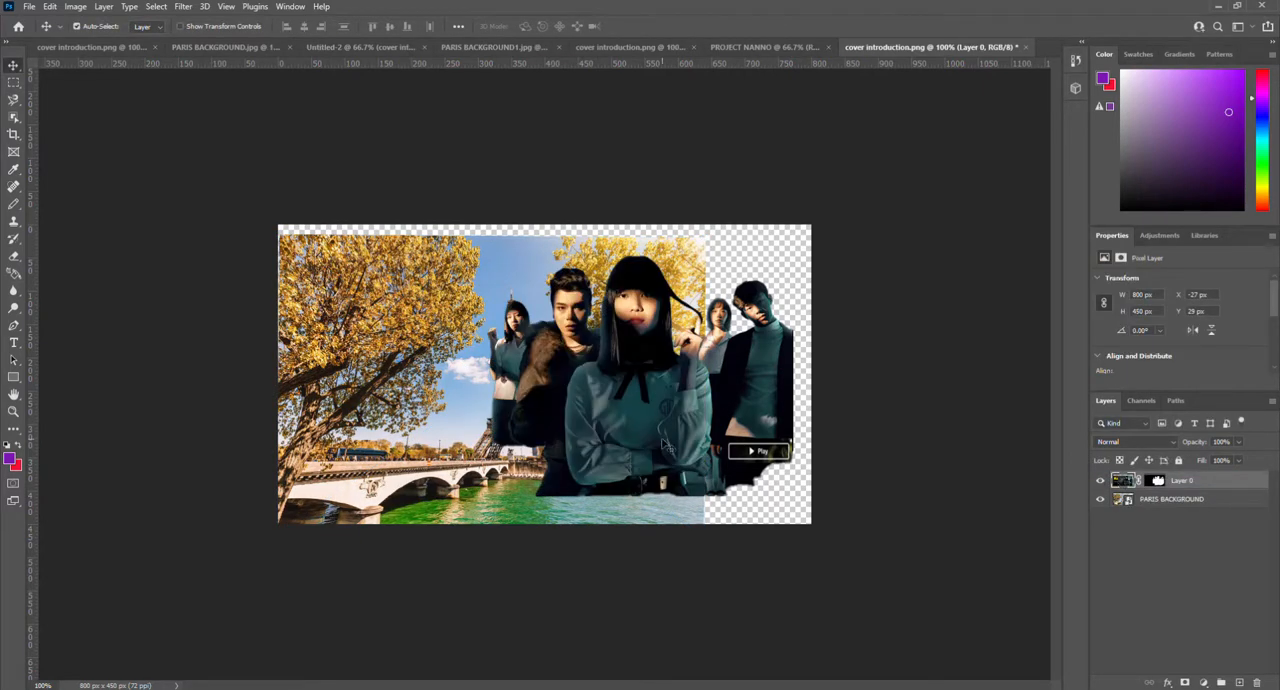
{"action": "left_click_drag", "start_coordinate": [440, 368], "coordinate": [437, 359]}
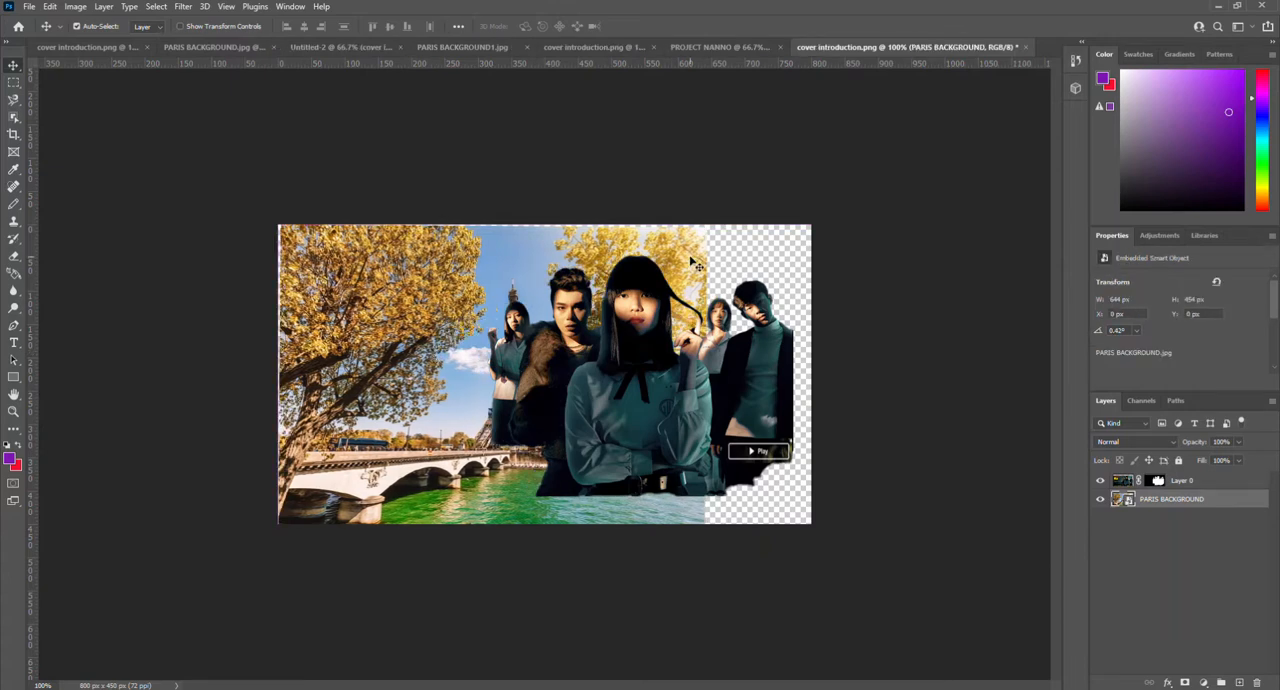
{"action": "key", "text": "ctrl+t"}
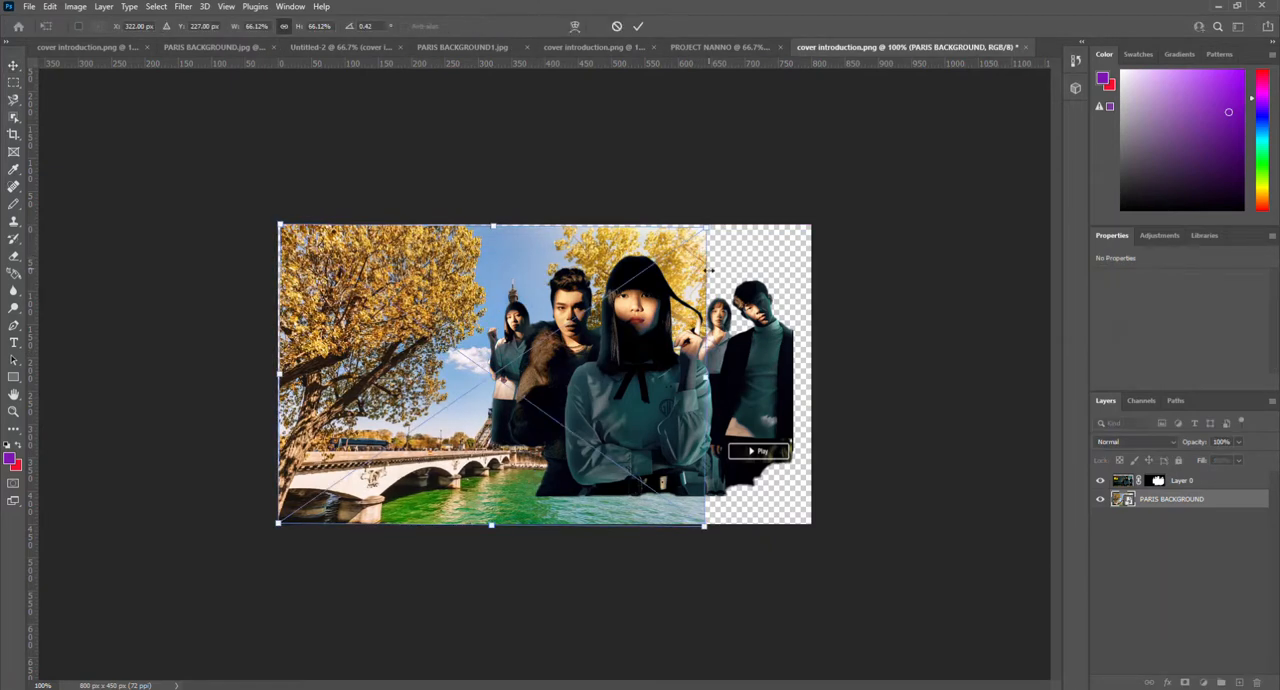
{"action": "left_click_drag", "start_coordinate": [706, 373], "coordinate": [818, 378]}
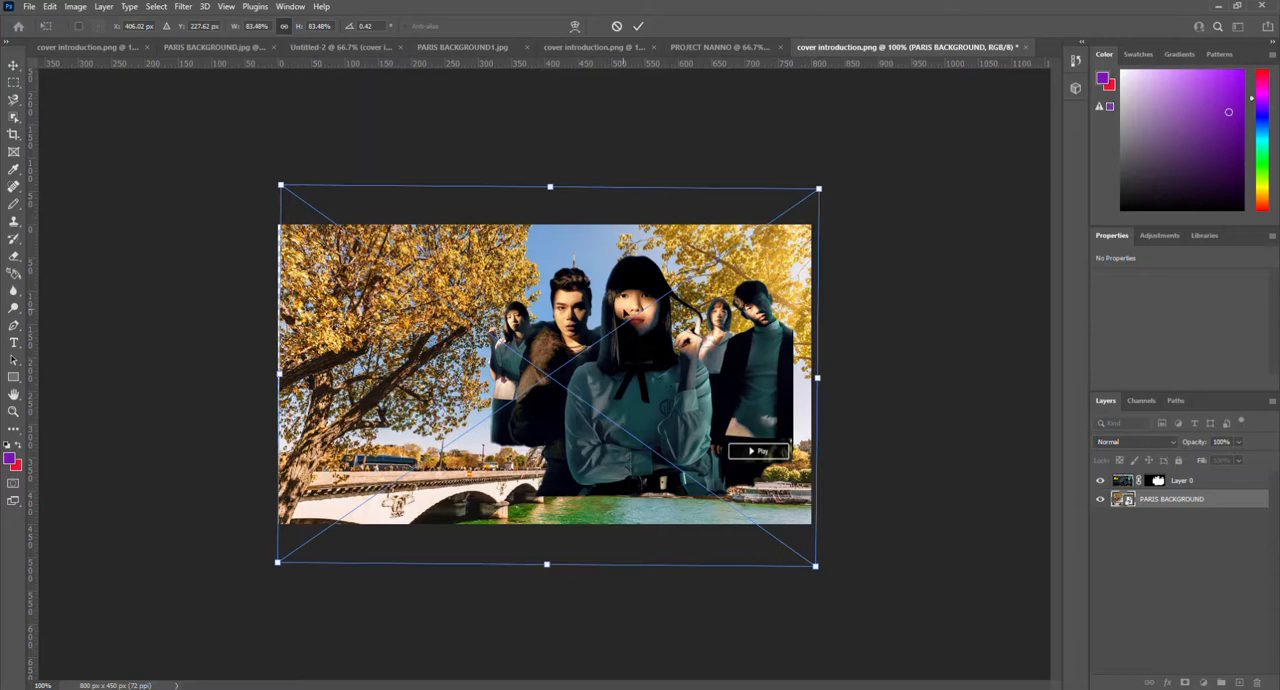
{"action": "key", "text": "Return"}
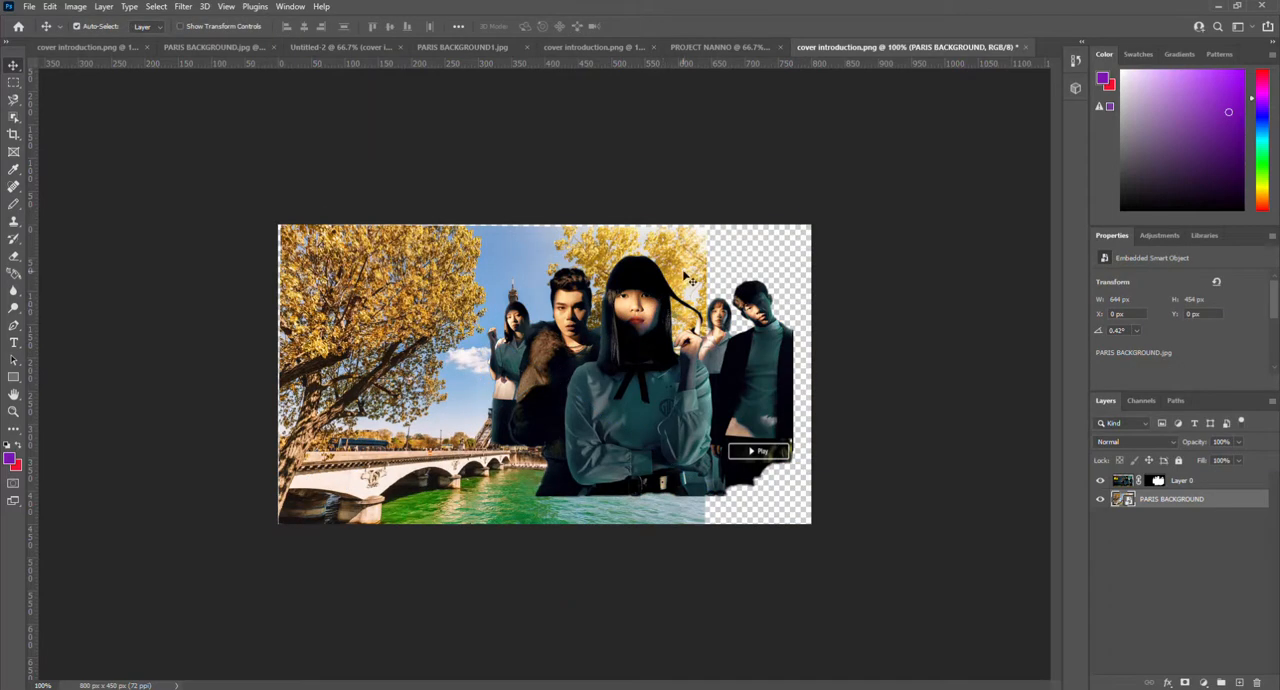
Step: Enlarge the PARIS BACKGROUND layer proportionally to about 82.45% so it spans the canvas width
{"action": "key", "text": "ctrl+t"}
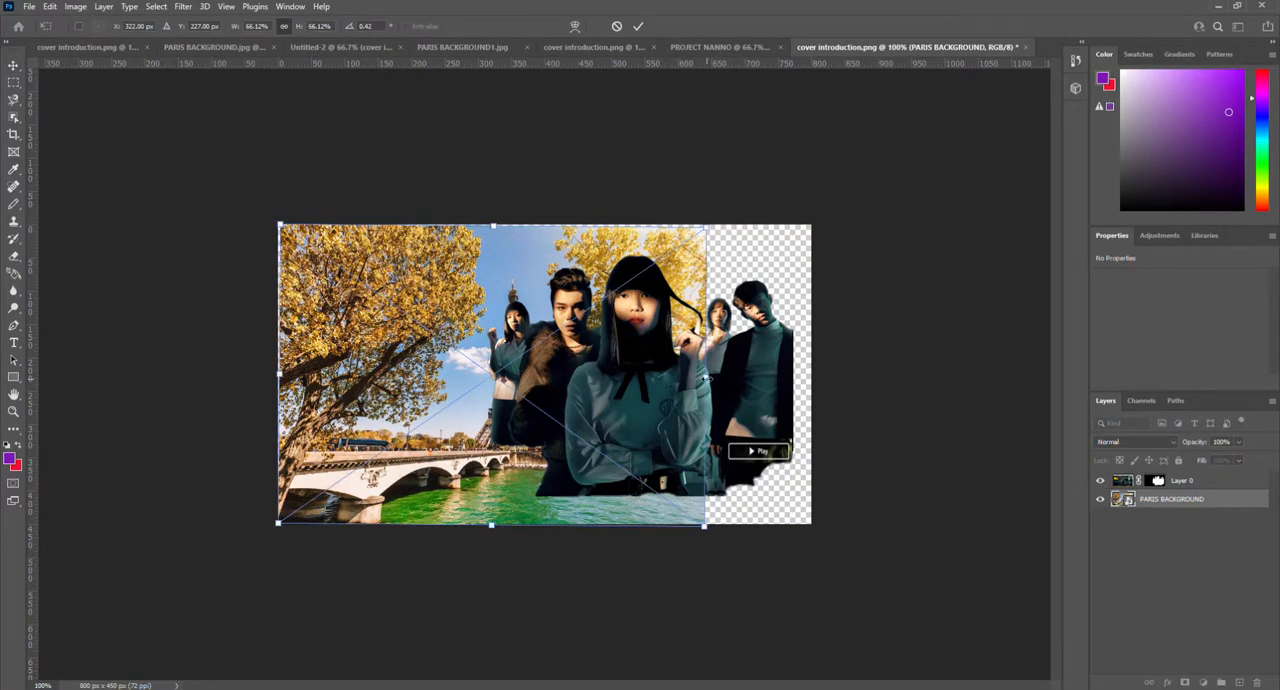
{"action": "left_click_drag", "start_coordinate": [706, 378], "coordinate": [808, 385]}
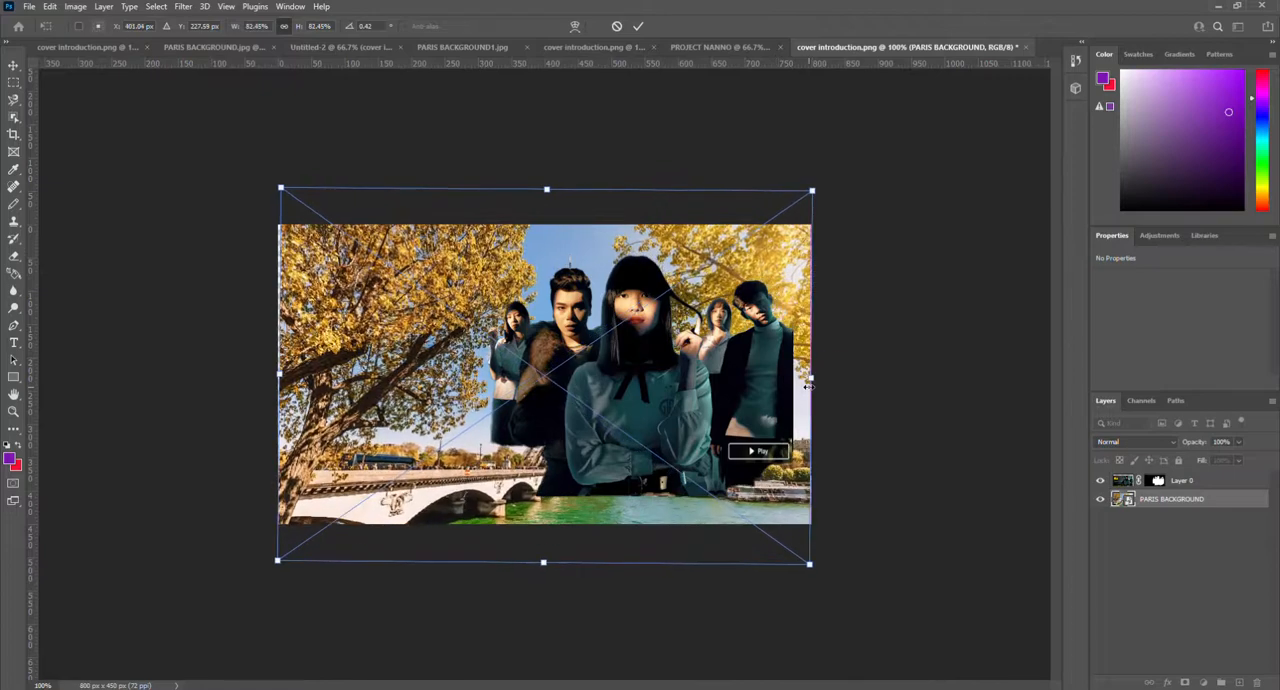
{"action": "left_click", "coordinate": [14, 66]}
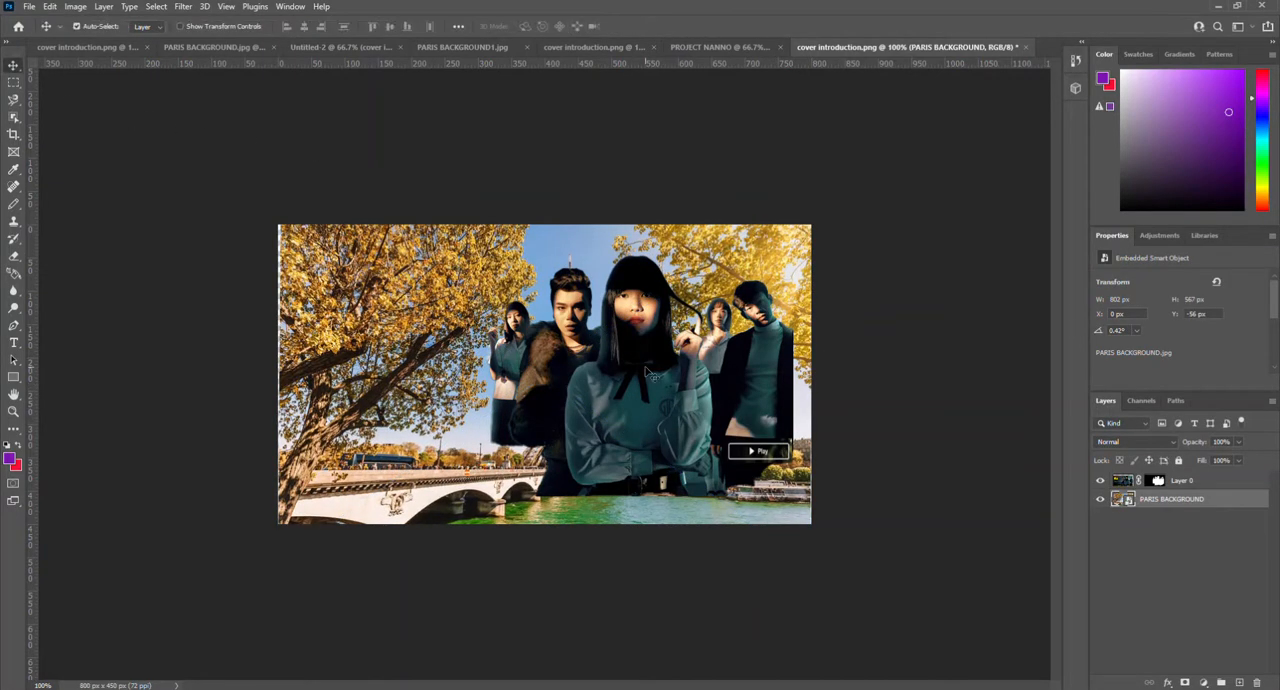
Step: Move the people cutout down to the canvas's bottom edge and apply the Hue/Saturation preset Strong Saturation to it
{"action": "left_click_drag", "start_coordinate": [648, 372], "coordinate": [678, 457]}
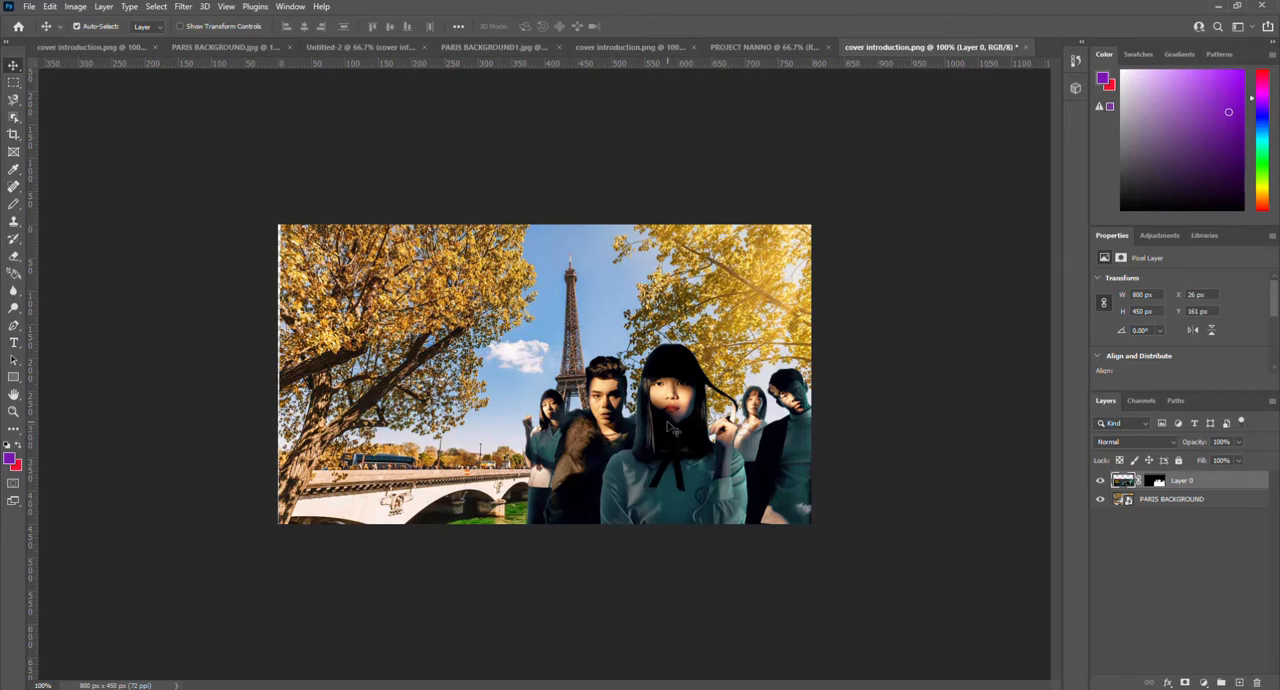
{"action": "key", "text": "ctrl+u"}
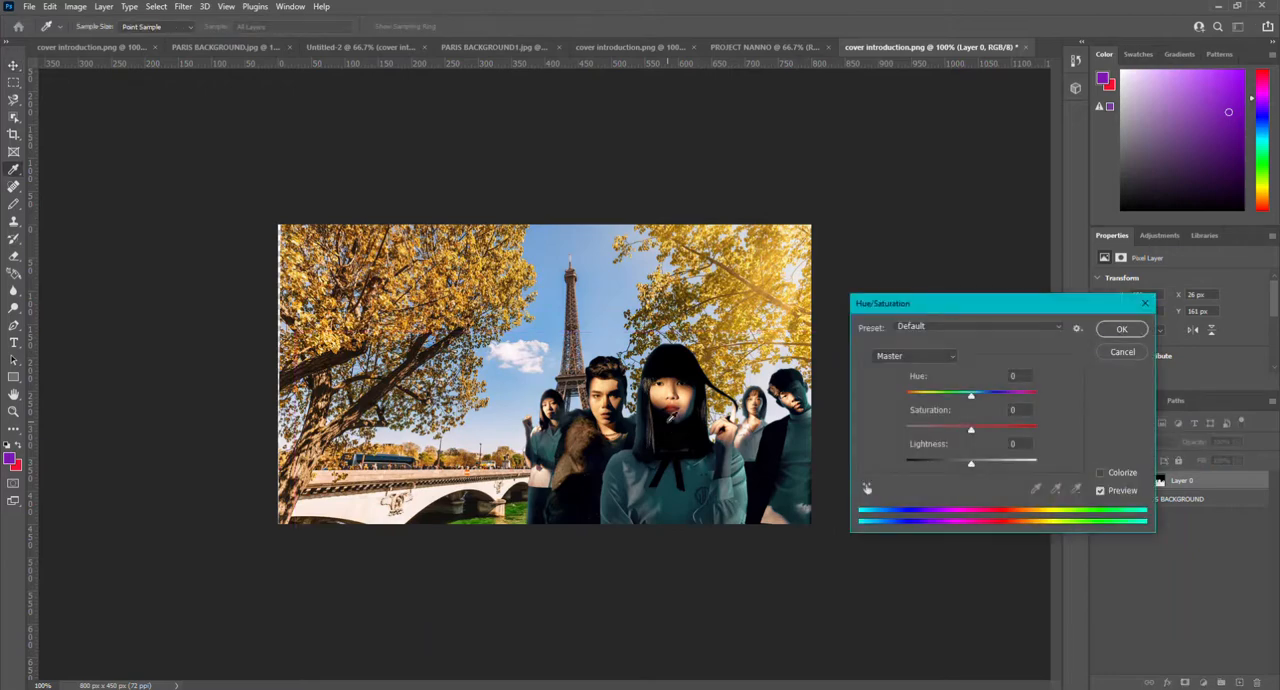
{"action": "left_click", "coordinate": [982, 327]}
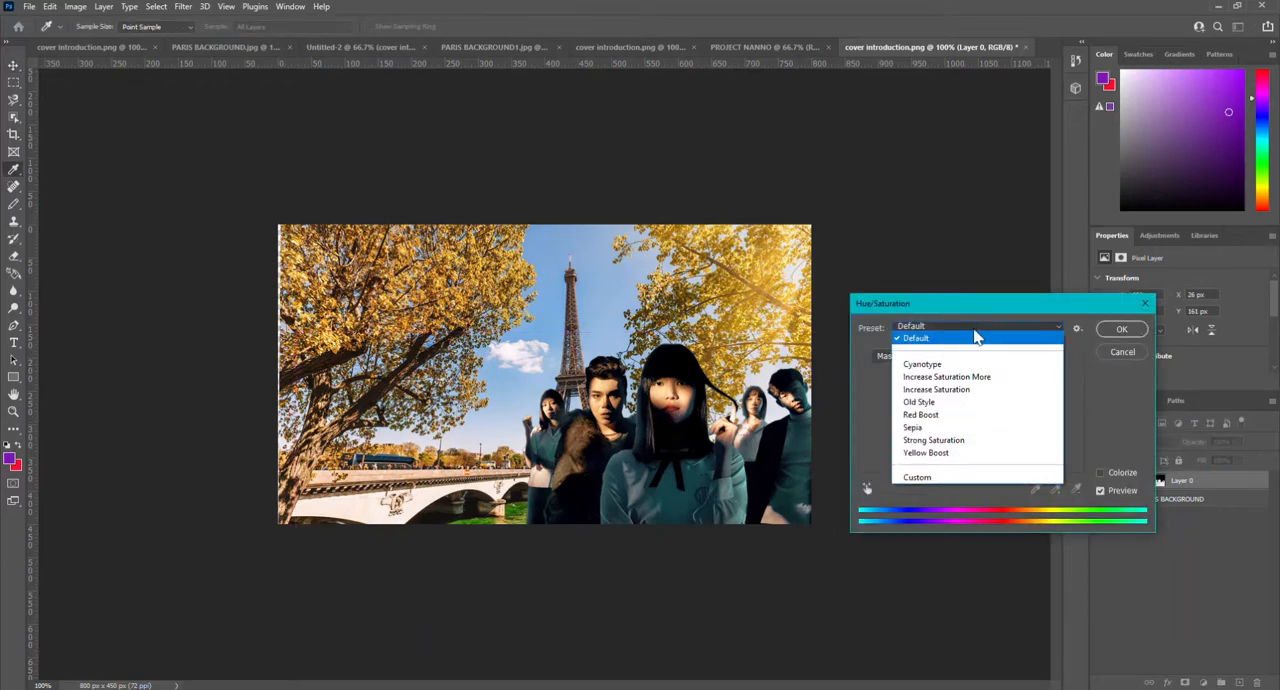
{"action": "left_click", "coordinate": [945, 442]}
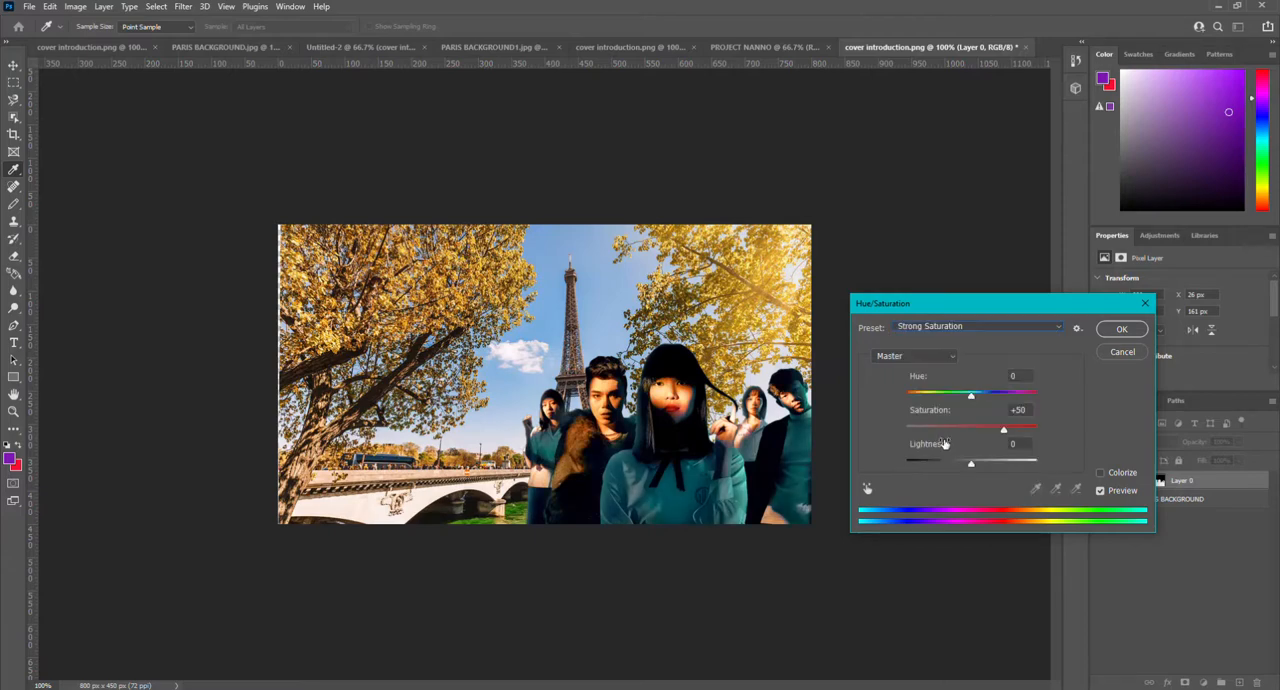
{"action": "left_click", "coordinate": [1122, 330]}
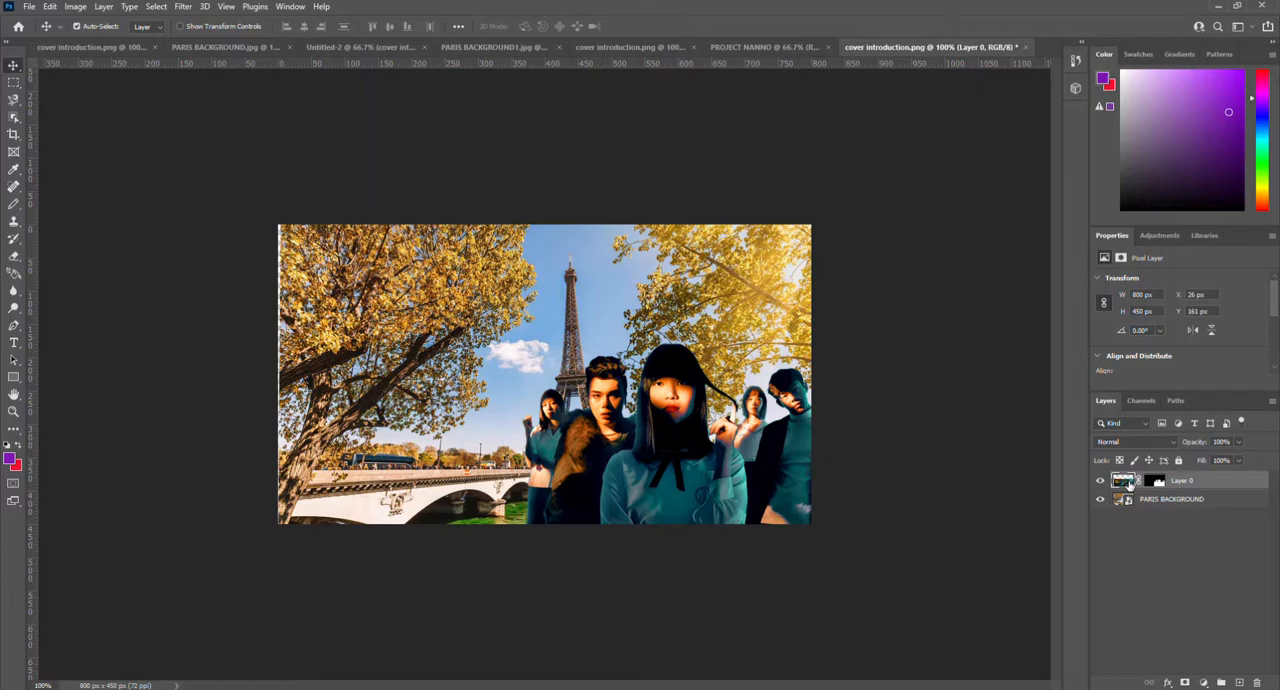
Step: Give the people cutout on Layer 0 a Bevel & Emboss effect with Contour enabled and Texture left off
{"action": "double_click", "coordinate": [1126, 483]}
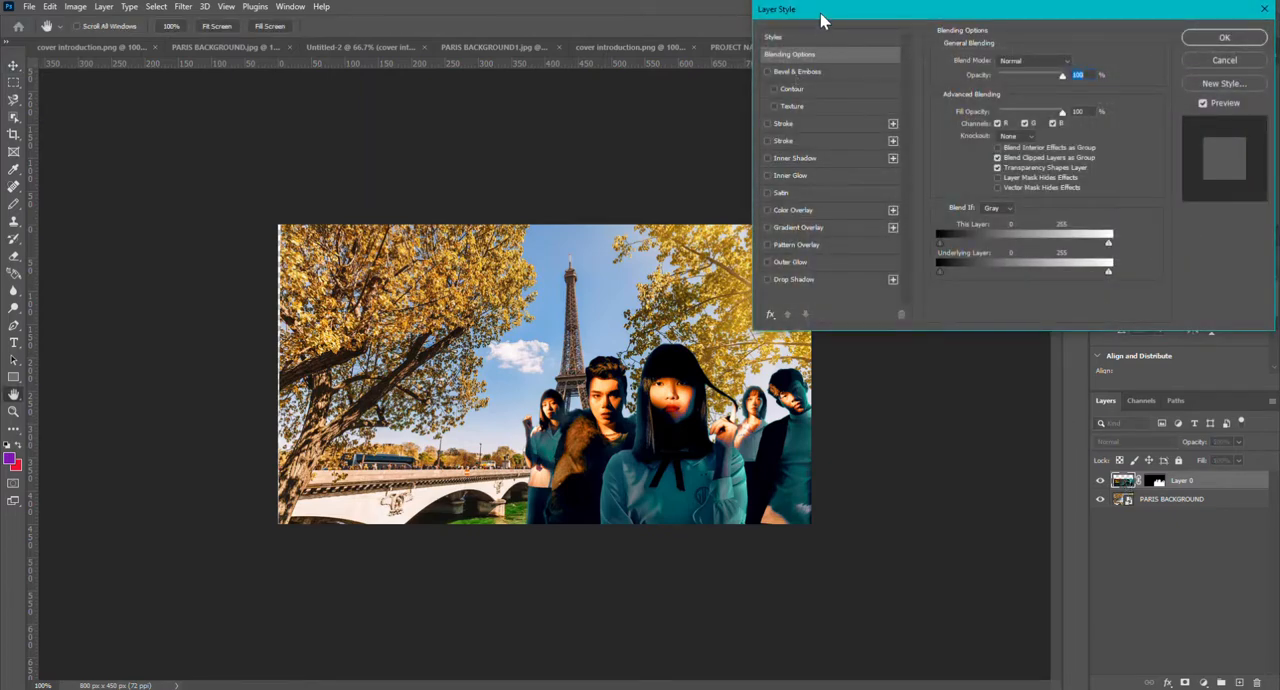
{"action": "left_click_drag", "start_coordinate": [820, 20], "coordinate": [895, 180]}
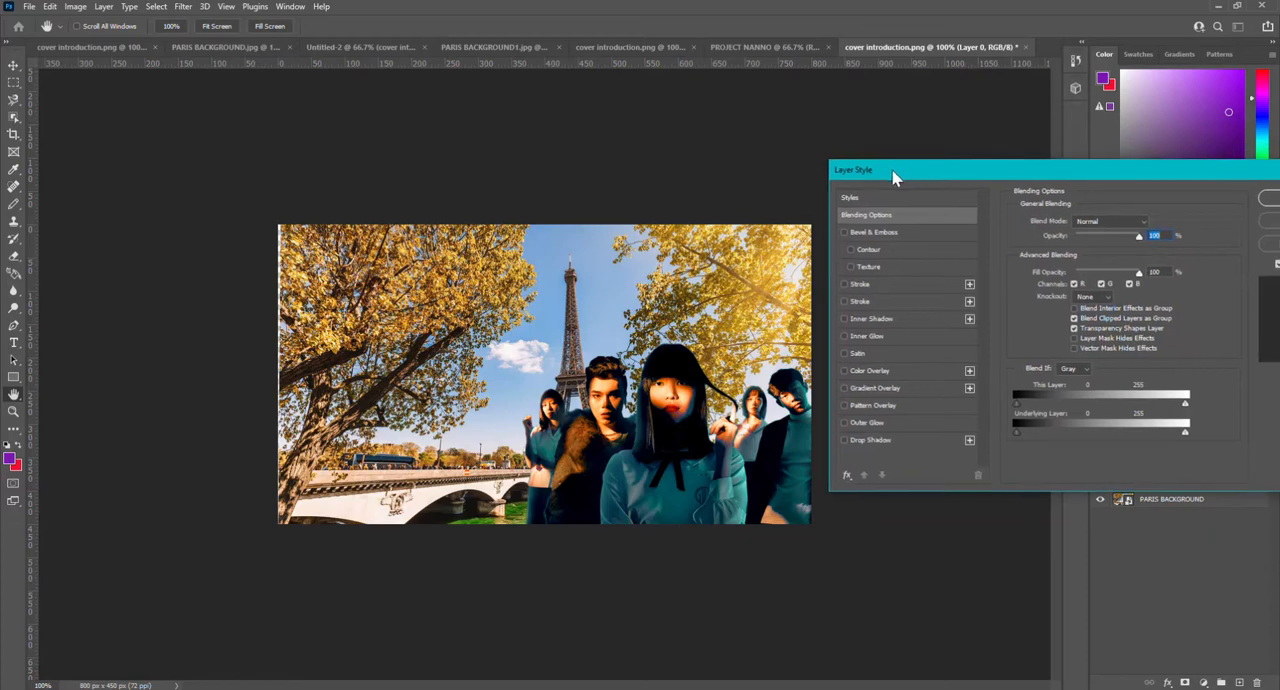
{"action": "left_click", "coordinate": [844, 232]}
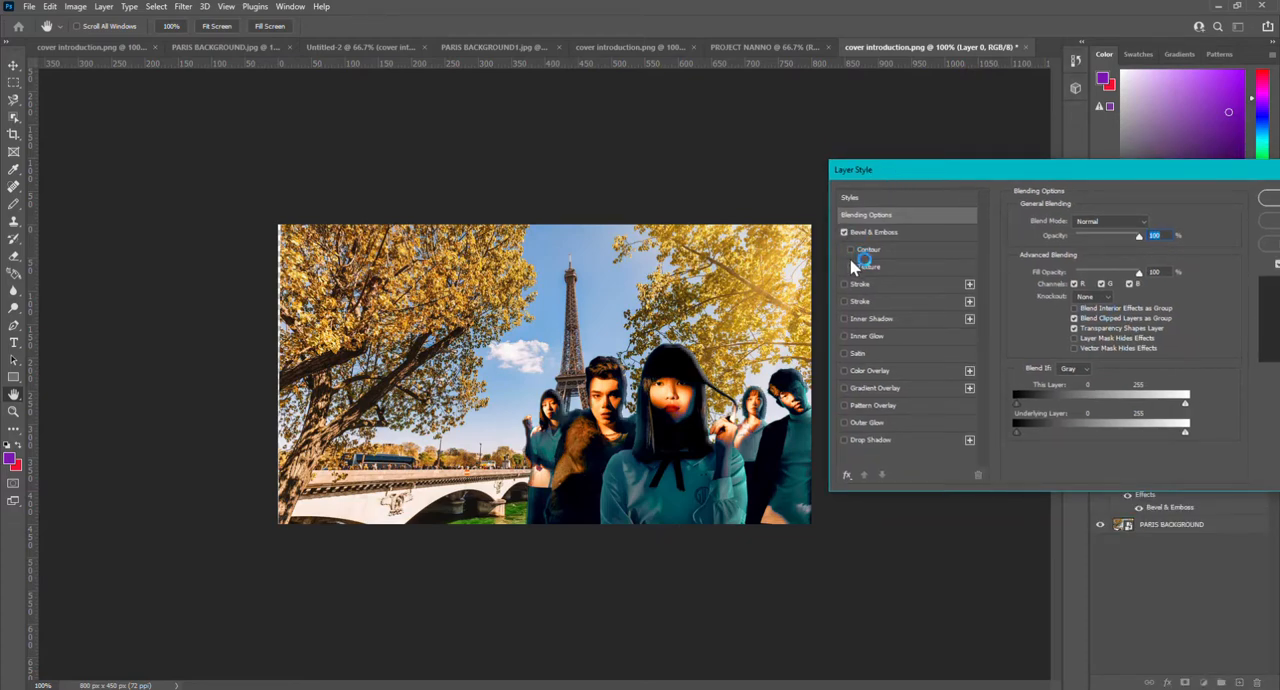
{"action": "left_click", "coordinate": [849, 258]}
{"action": "left_click", "coordinate": [850, 270]}
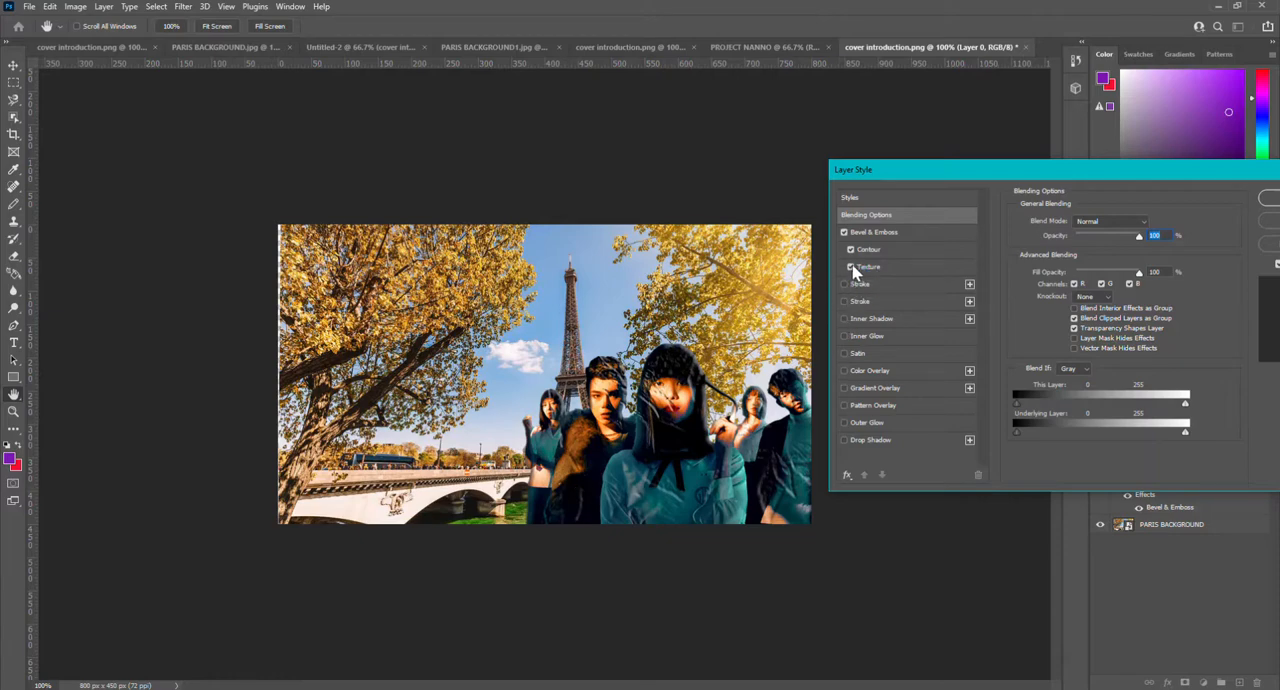
{"action": "left_click", "coordinate": [851, 267]}
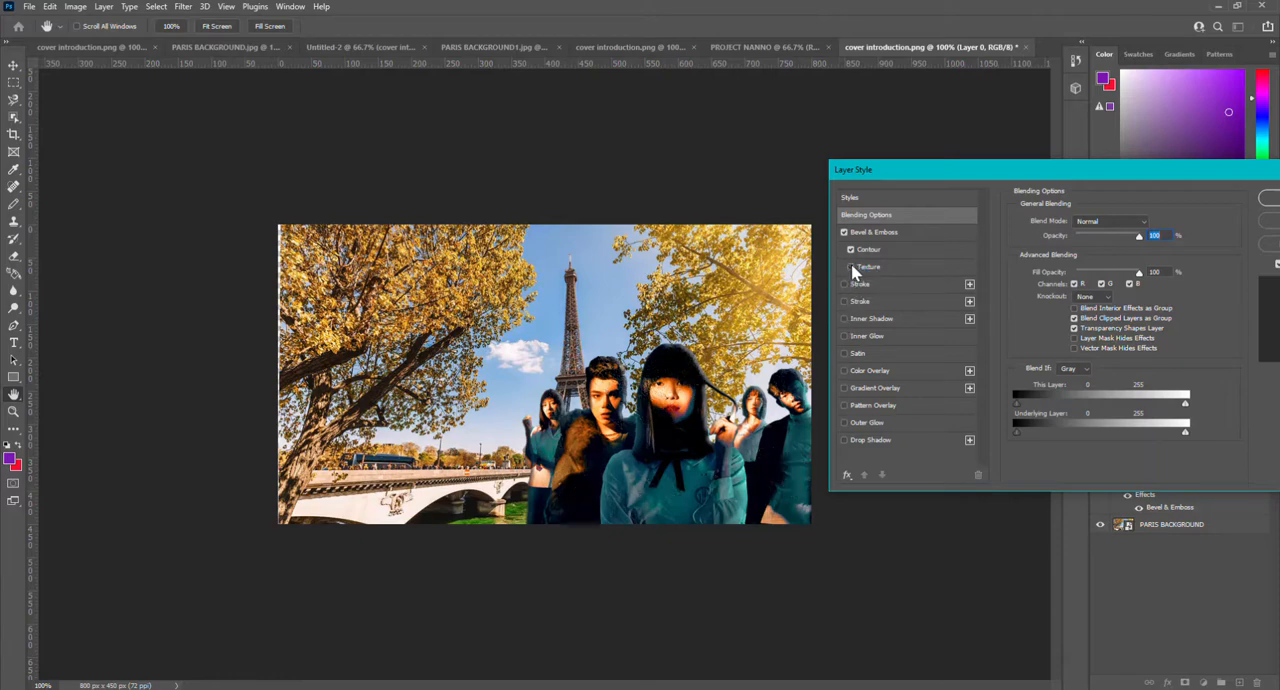
Step: Add Inner Shadow, Inner Glow, Outer Glow and Drop Shadow effects to the people cutout
{"action": "left_click", "coordinate": [843, 318]}
{"action": "left_click", "coordinate": [843, 335]}
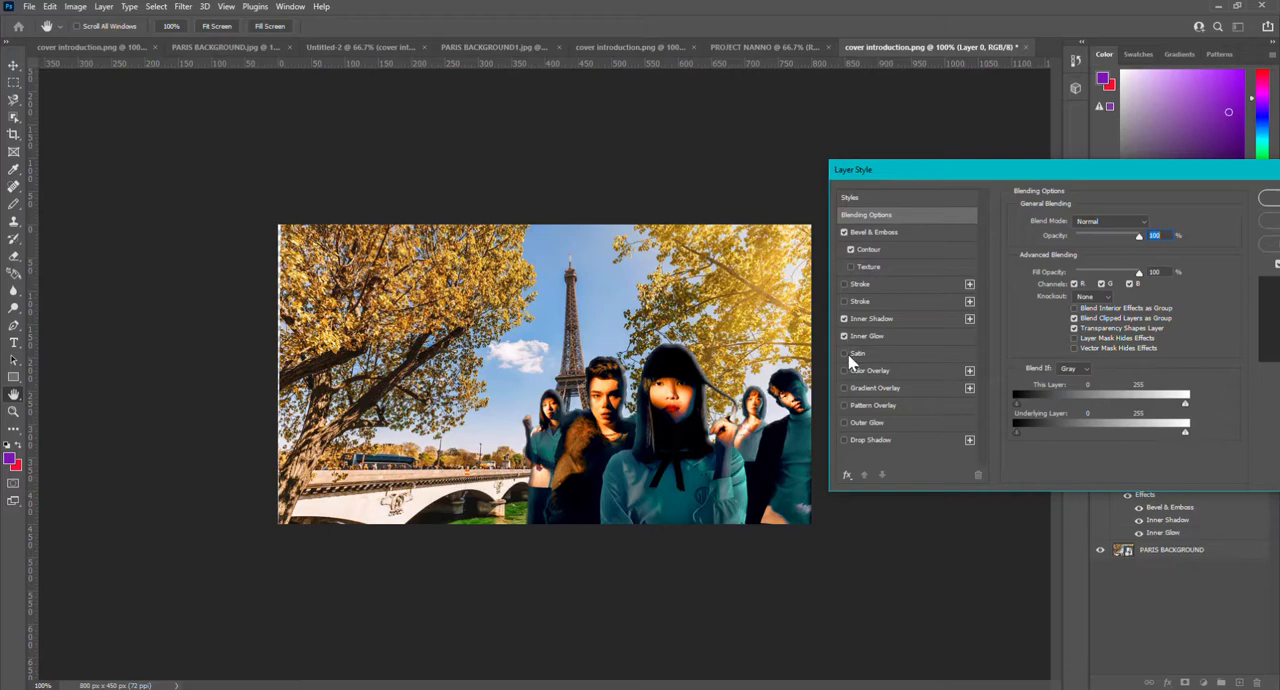
{"action": "left_click", "coordinate": [843, 422]}
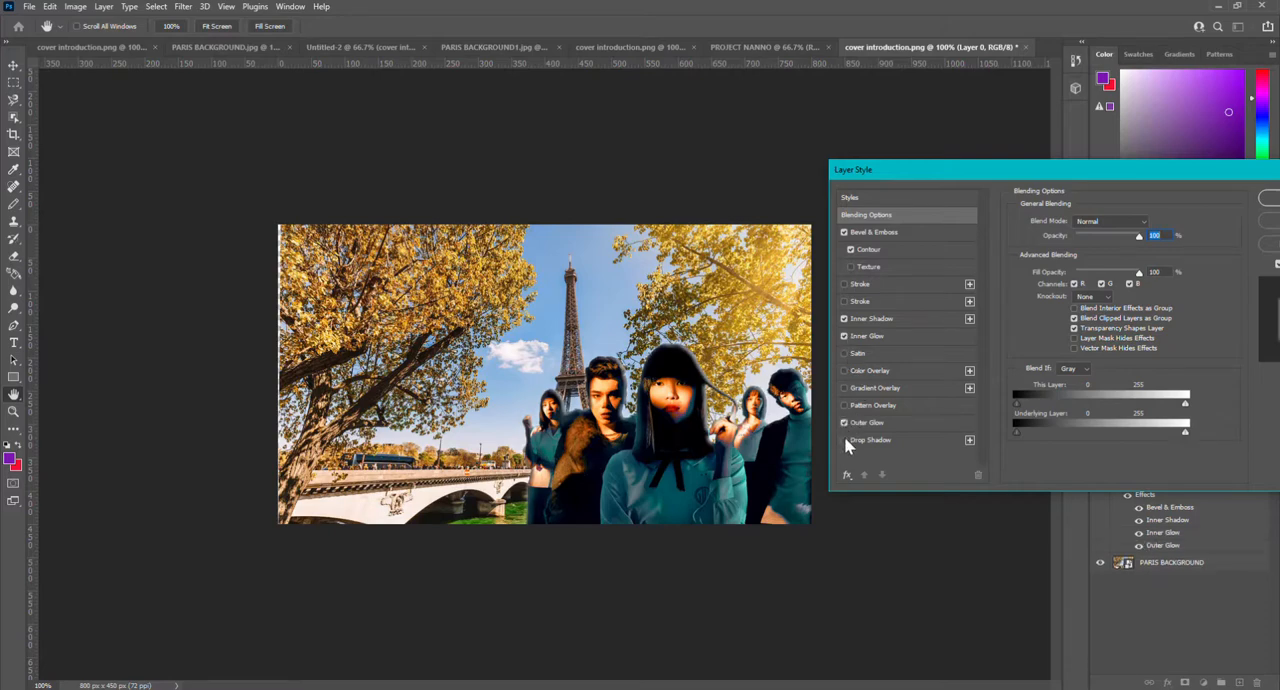
{"action": "left_click", "coordinate": [843, 440]}
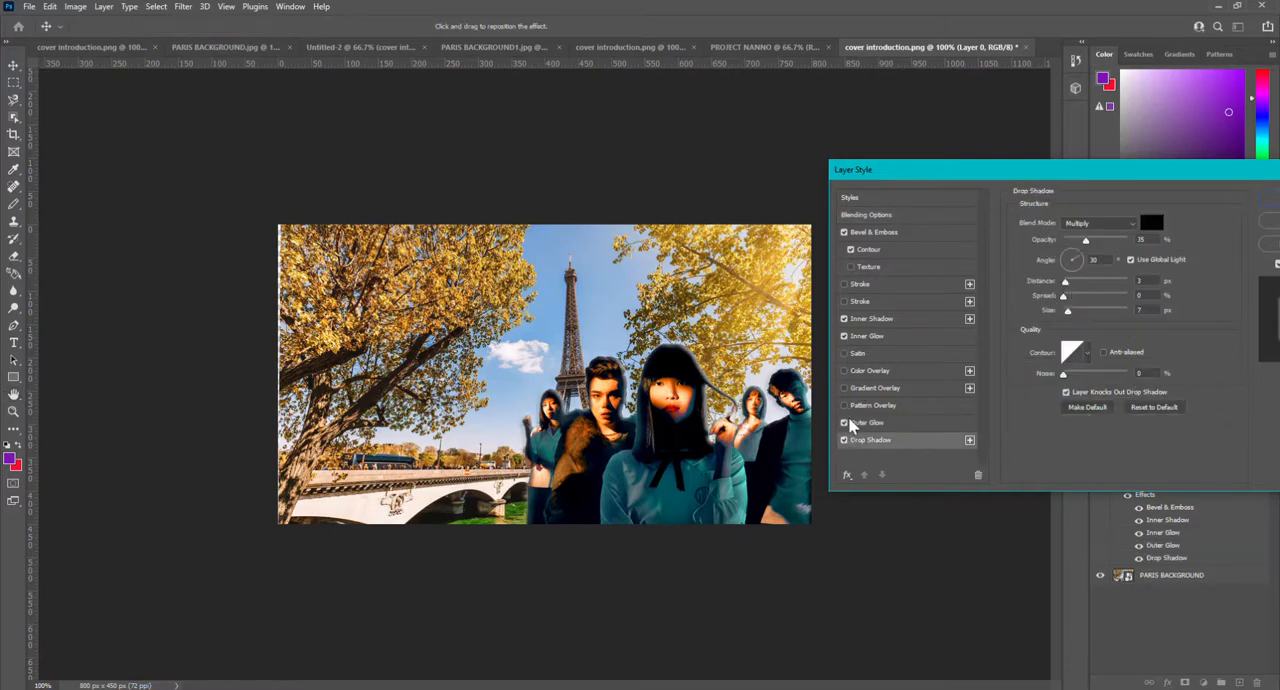
Step: Try Pattern Overlay, Gradient Overlay and Color Overlay on the people cutout, switching all three off again
{"action": "left_click", "coordinate": [844, 405]}
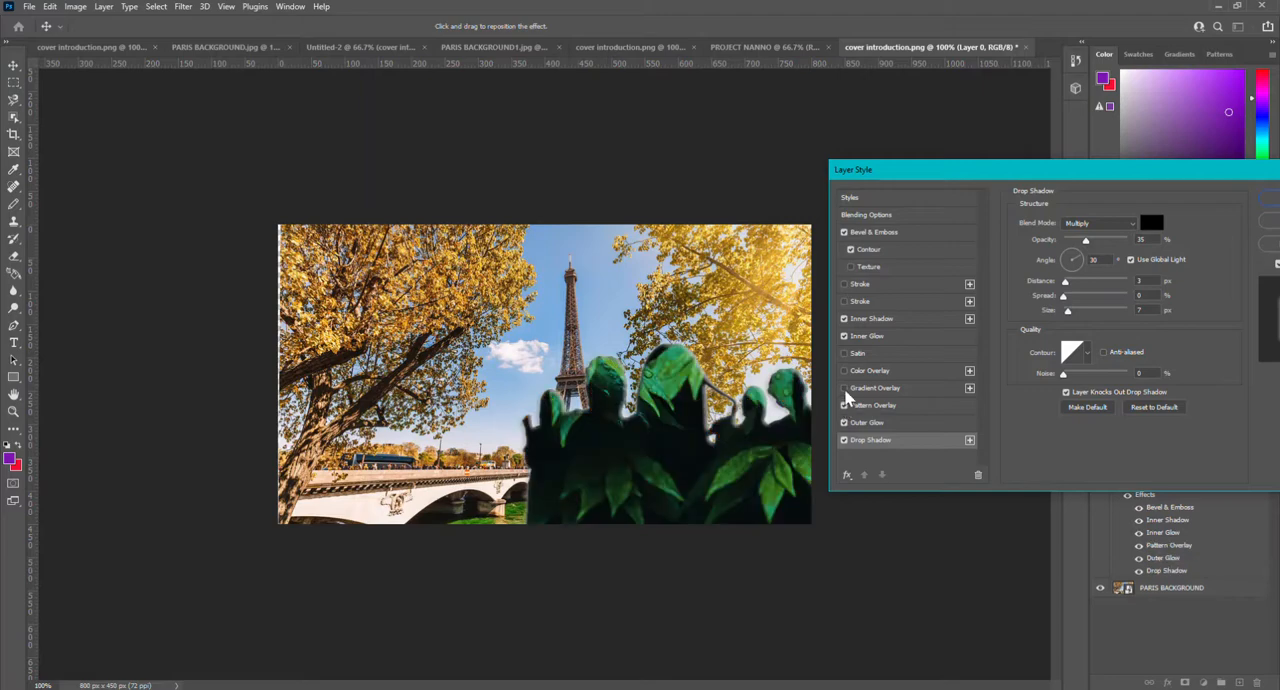
{"action": "left_click", "coordinate": [844, 388]}
{"action": "left_click", "coordinate": [844, 371]}
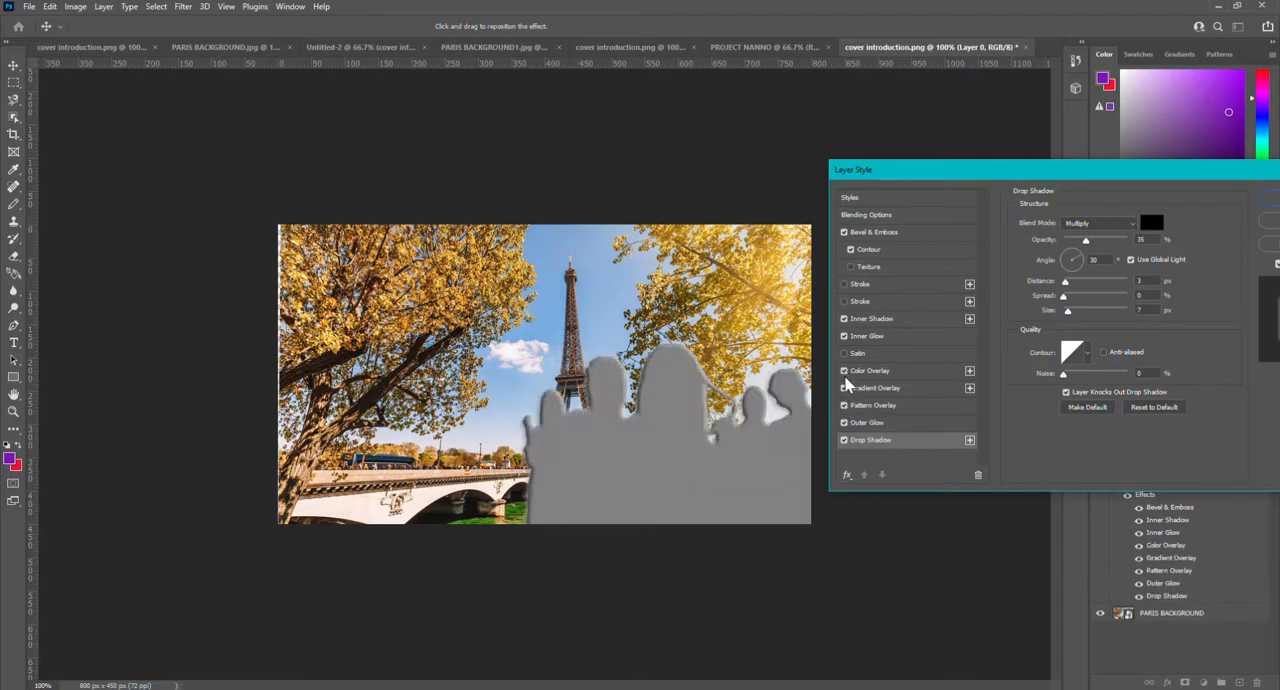
{"action": "left_click", "coordinate": [844, 371]}
{"action": "left_click", "coordinate": [844, 388]}
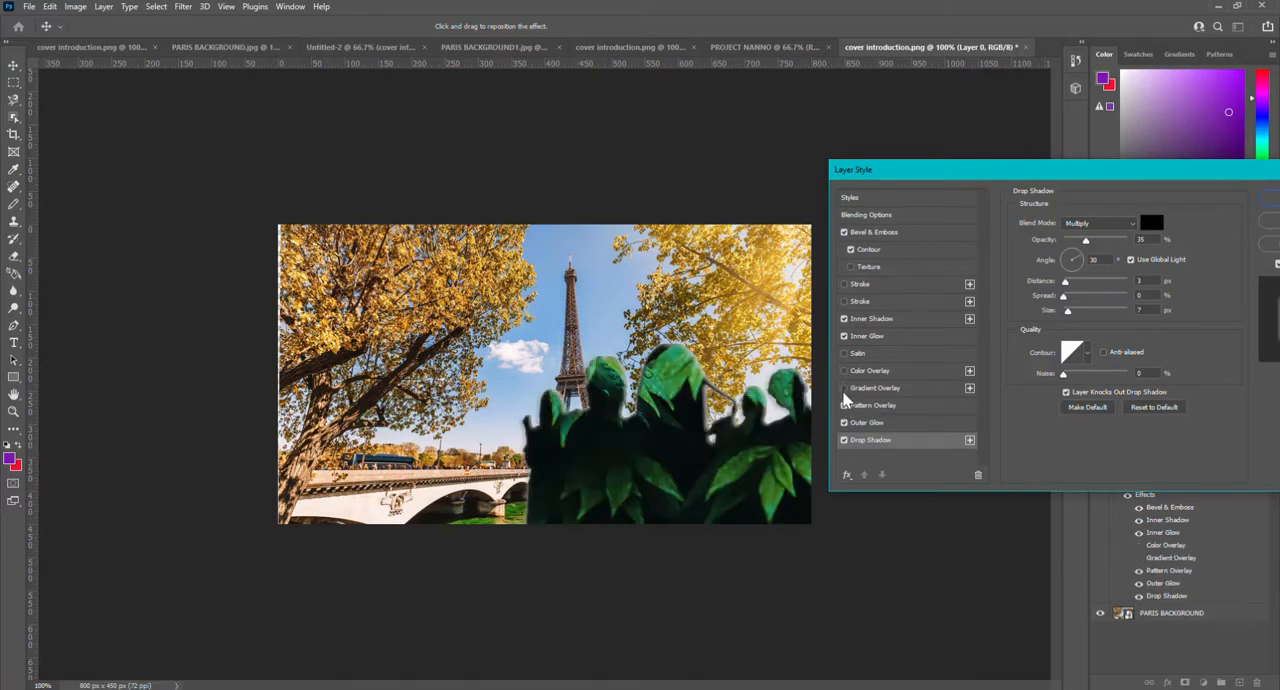
{"action": "left_click", "coordinate": [844, 405]}
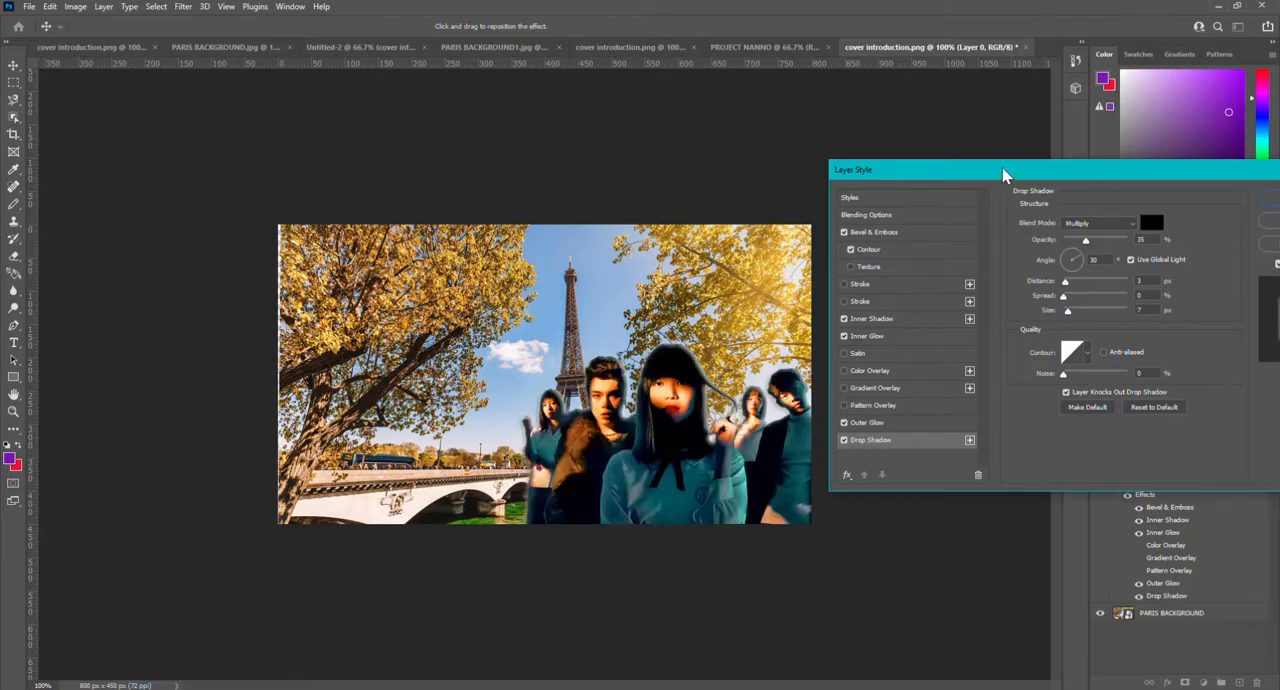
Step: Accept the chosen layer style settings for the people cutout
{"action": "left_click_drag", "start_coordinate": [1005, 172], "coordinate": [800, 8]}
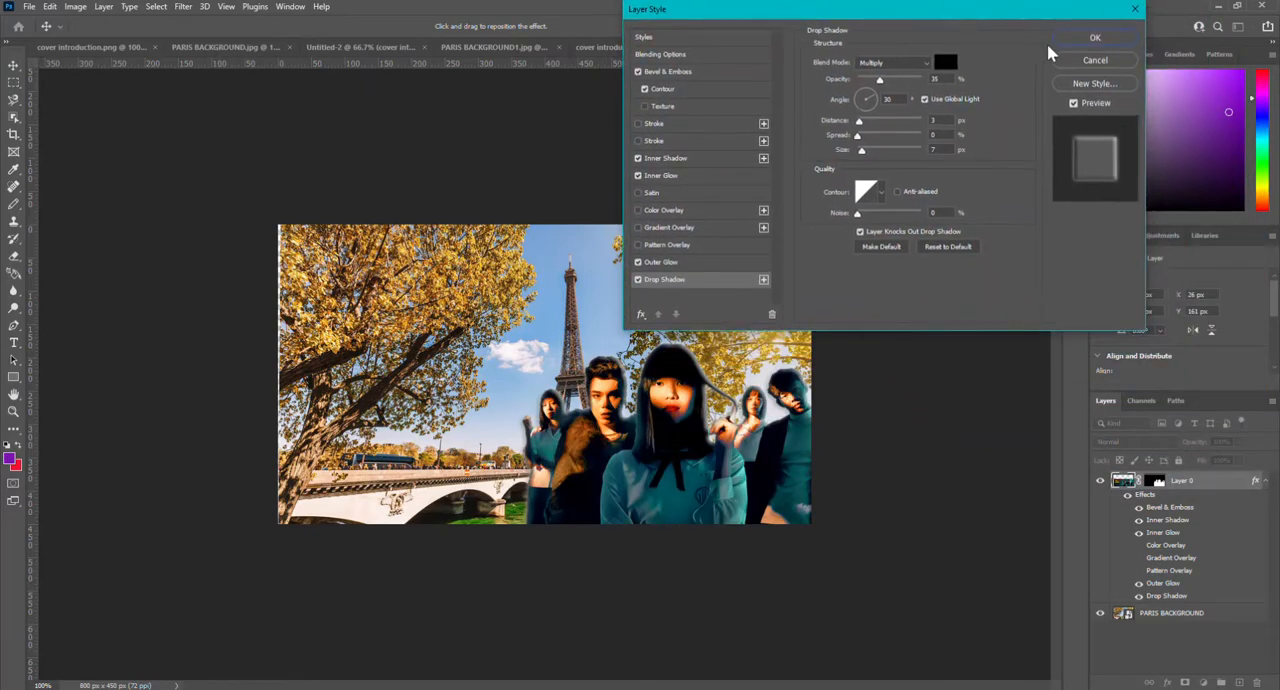
{"action": "left_click", "coordinate": [1088, 42]}
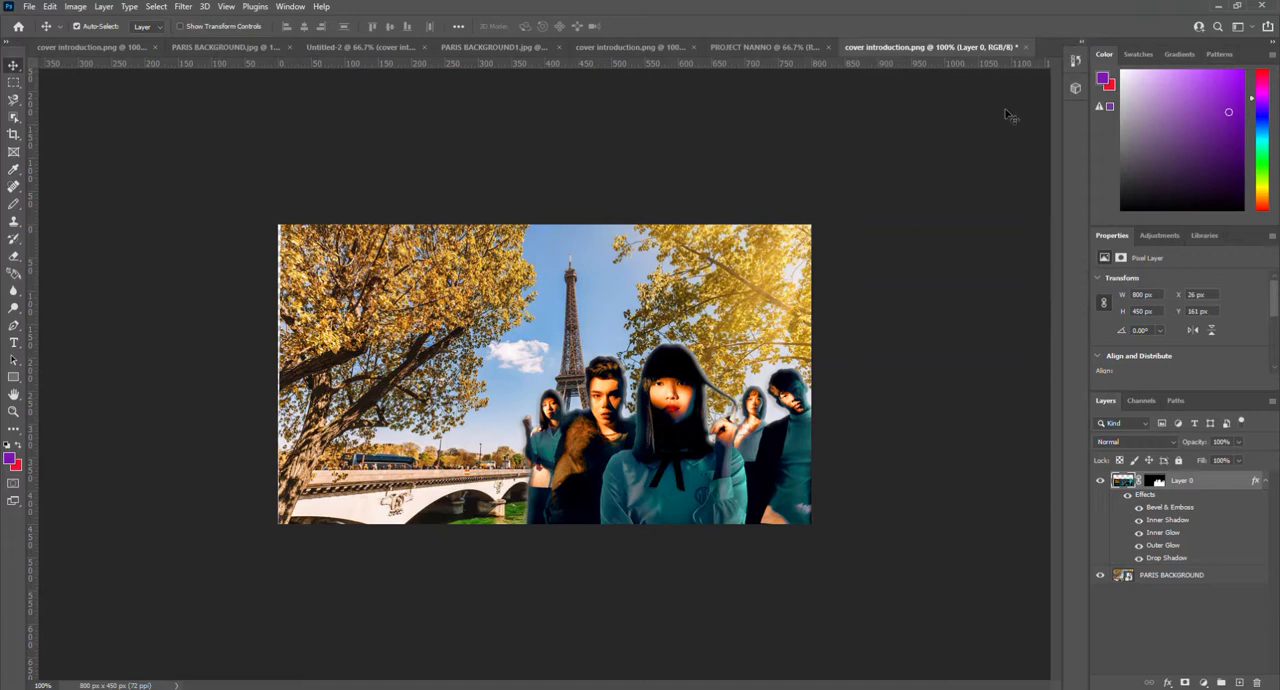
Step: Add the title NANNO IN PARIS in purple 60 pt Montserrat Italic above the PARIS BACKGROUND layer, centred near the Eiffel Tower's tip
{"action": "left_click", "coordinate": [476, 293]}
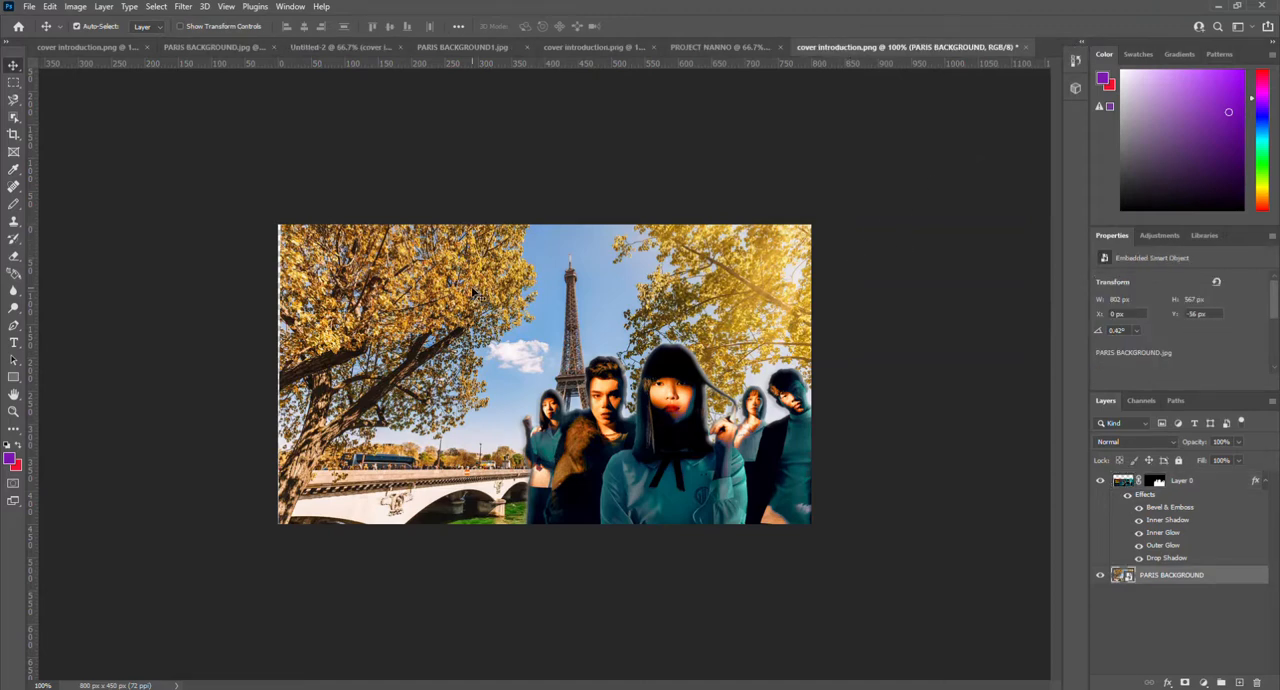
{"action": "left_click", "coordinate": [14, 345]}
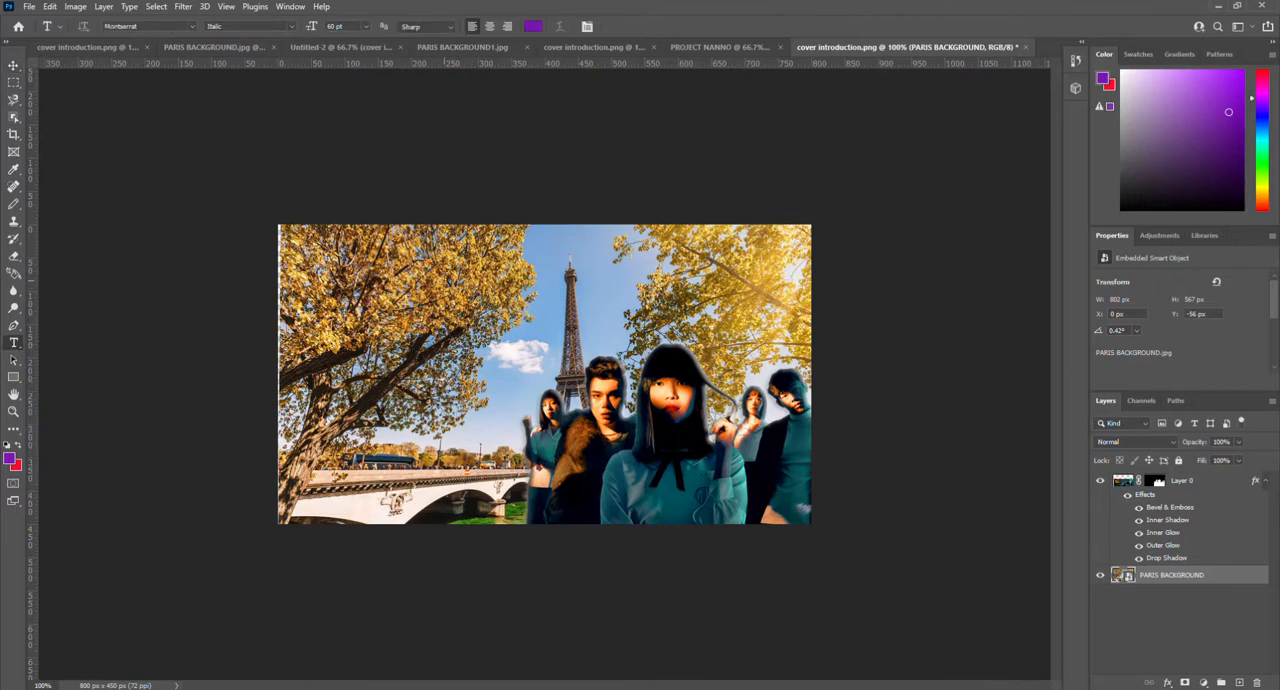
{"action": "left_click", "coordinate": [453, 270]}
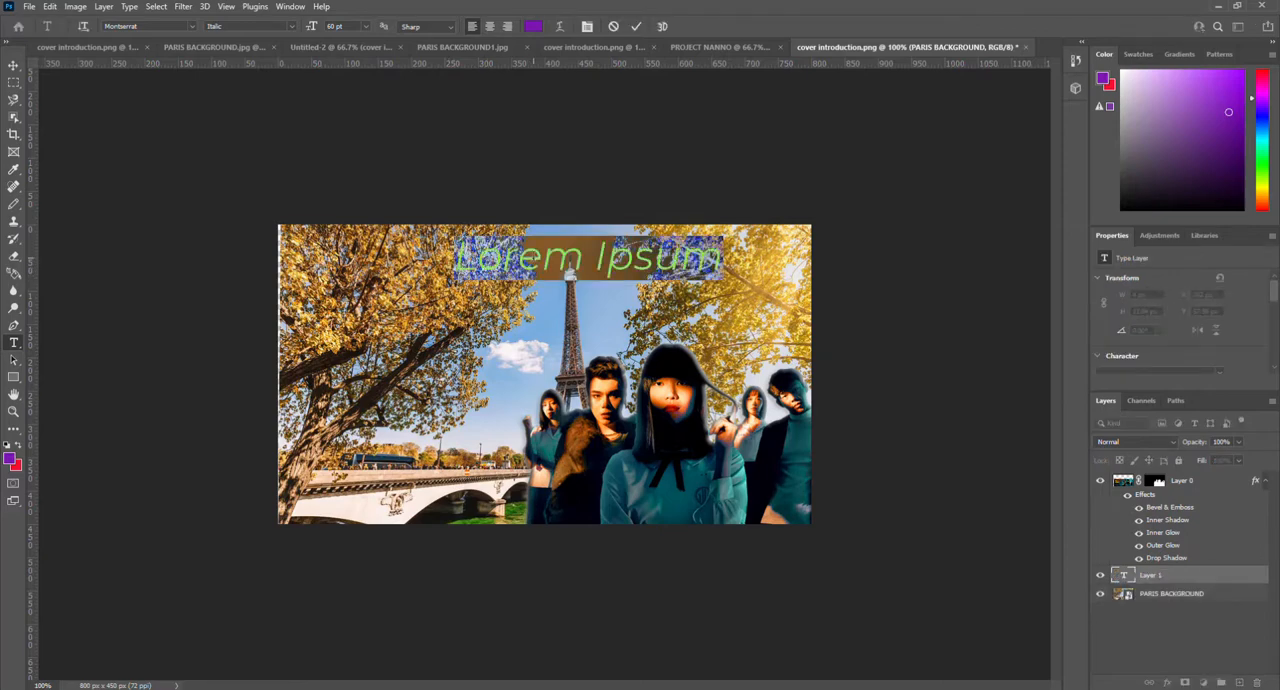
{"action": "double_click", "coordinate": [535, 258]}
{"action": "key", "text": "ctrl+a"}
{"action": "type", "text": "NANN"}
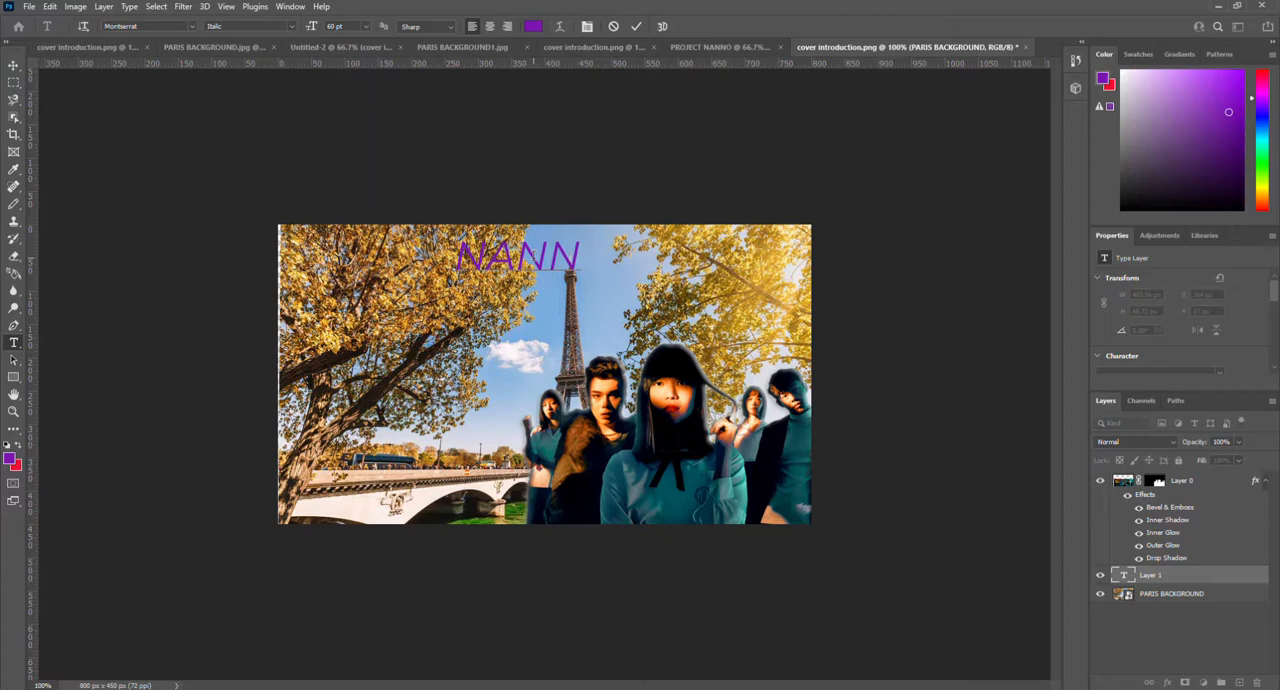
{"action": "type", "text": "O IN PAR"}
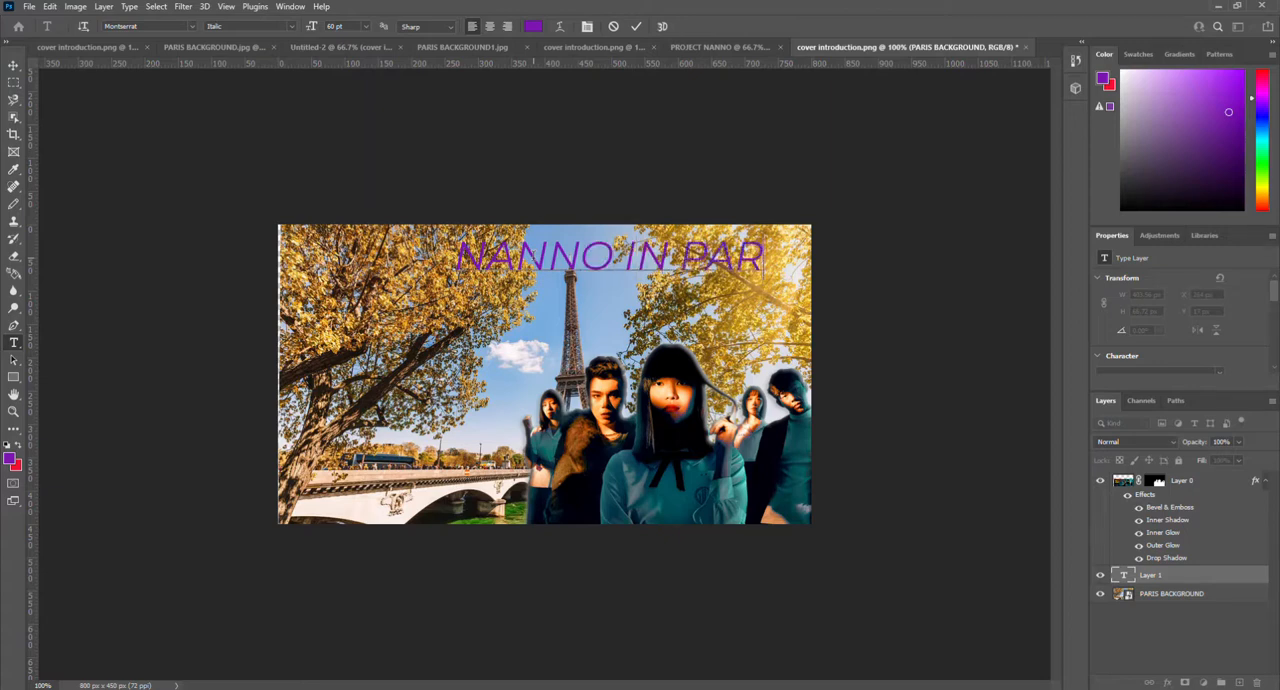
{"action": "type", "text": "IS"}
{"action": "left_click_drag", "start_coordinate": [502, 258], "coordinate": [450, 256]}
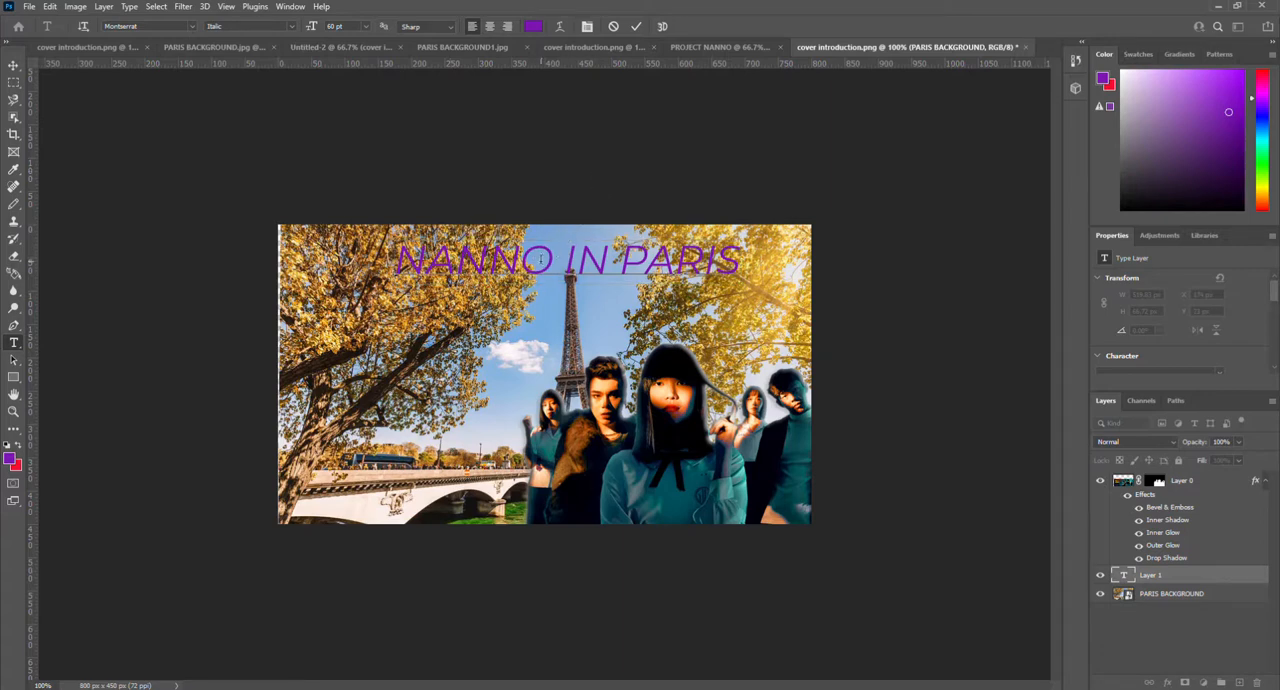
Step: Convert the NANNO IN PARIS title into extruded 3D text and leave all layers deselected
{"action": "left_click", "coordinate": [638, 28]}
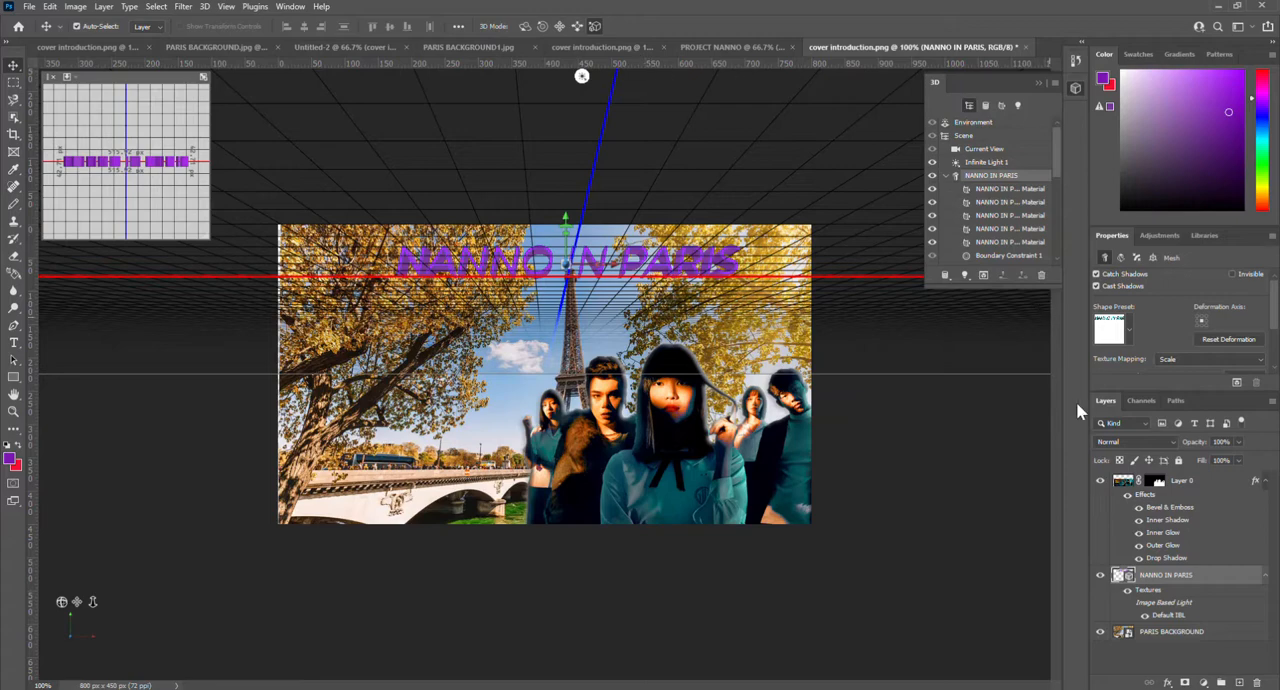
{"action": "left_click", "coordinate": [1118, 485]}
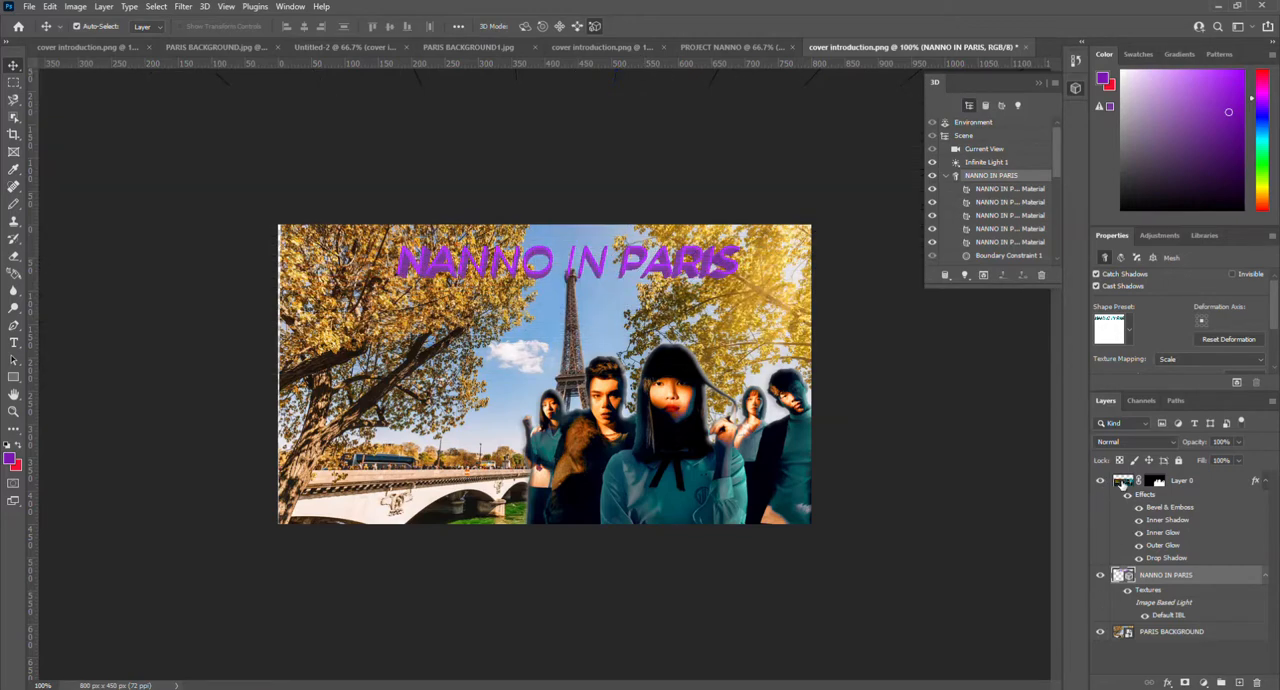
{"action": "left_click", "coordinate": [985, 360]}
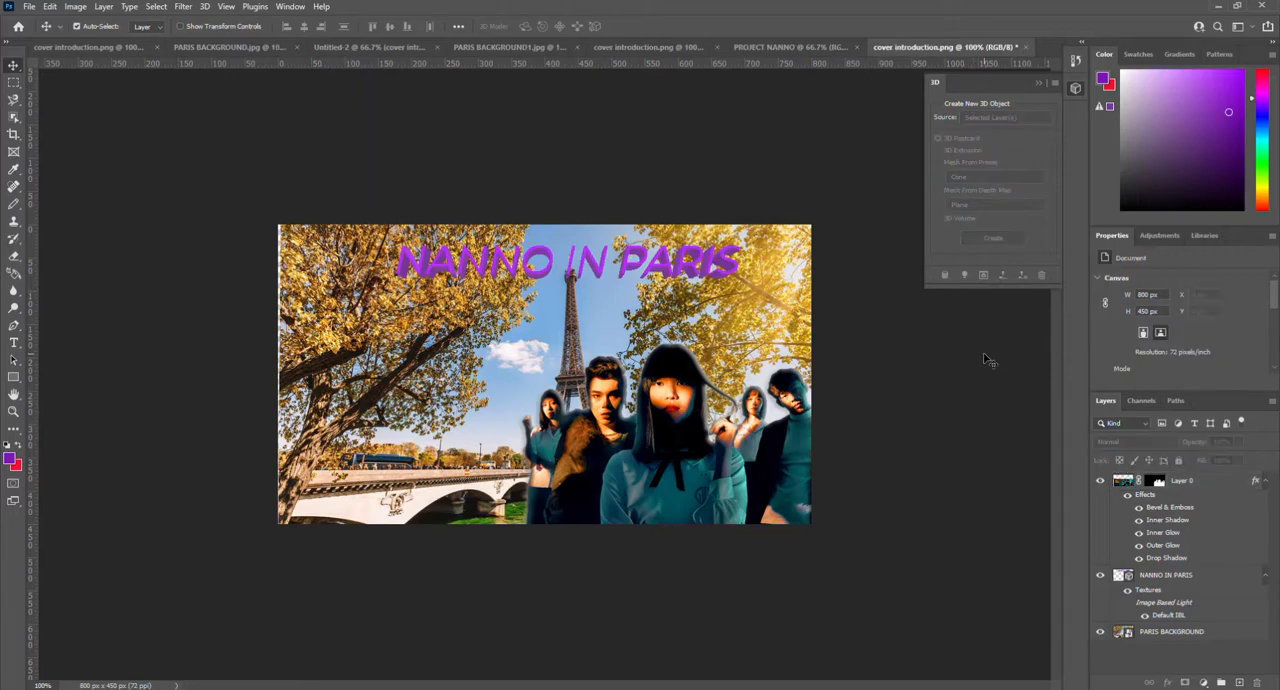